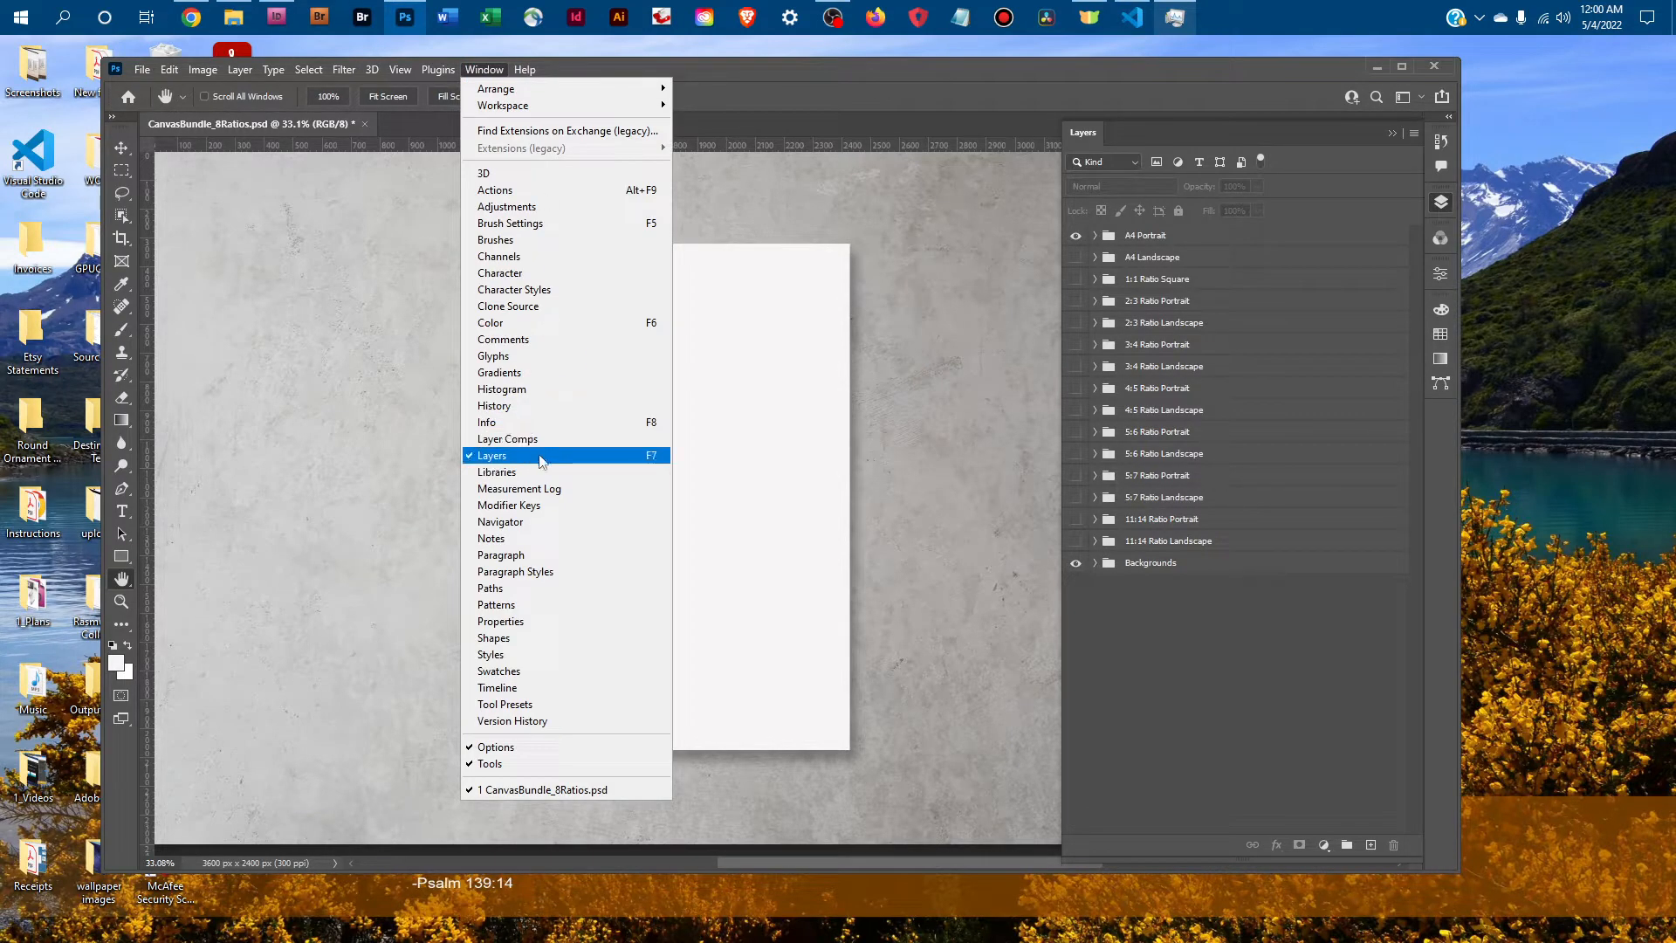
- Make the 1:1 Ratio Square group visible and hide the A4 Portrait group
click(1150, 134)
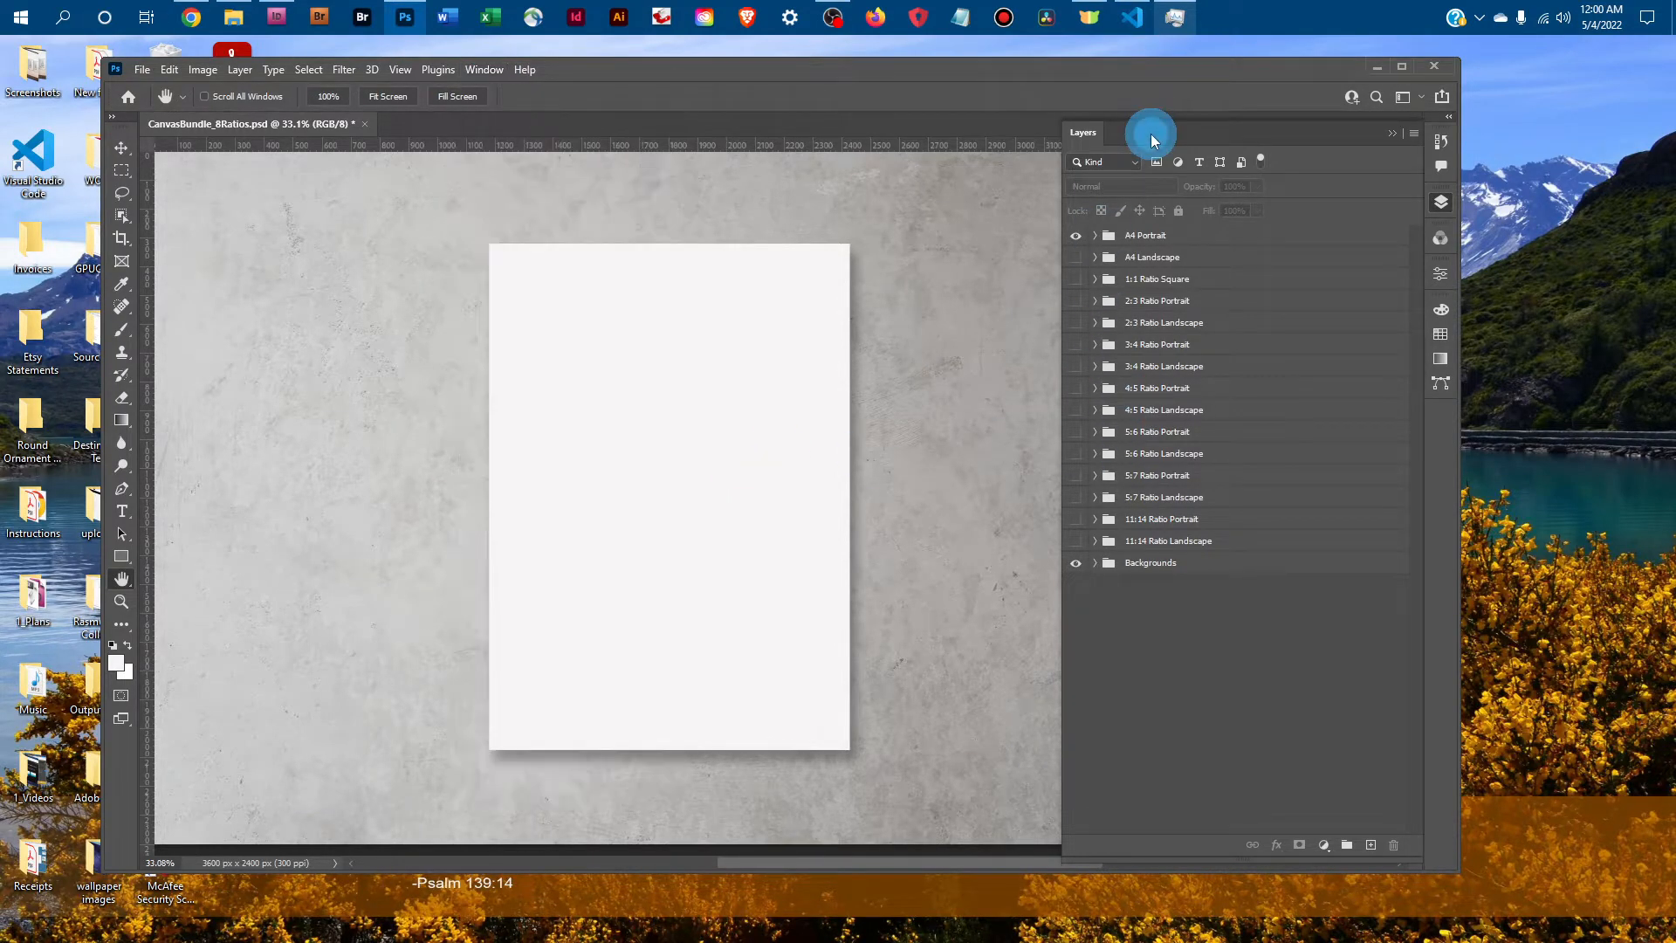
click(1075, 235)
click(1075, 280)
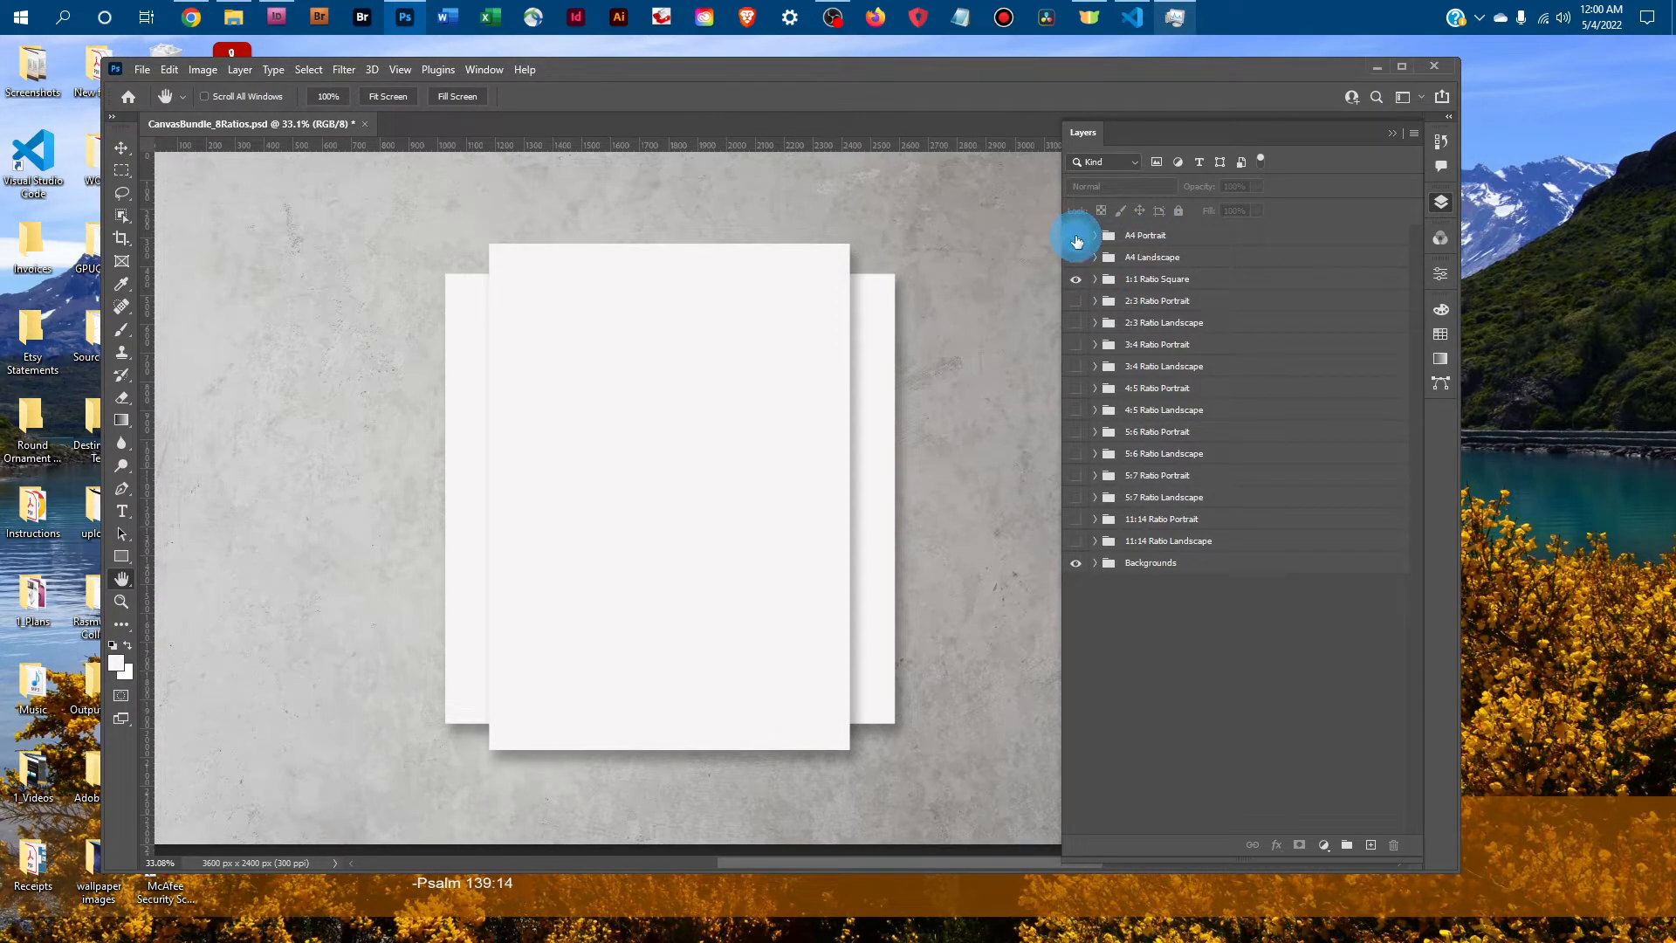
click(1077, 241)
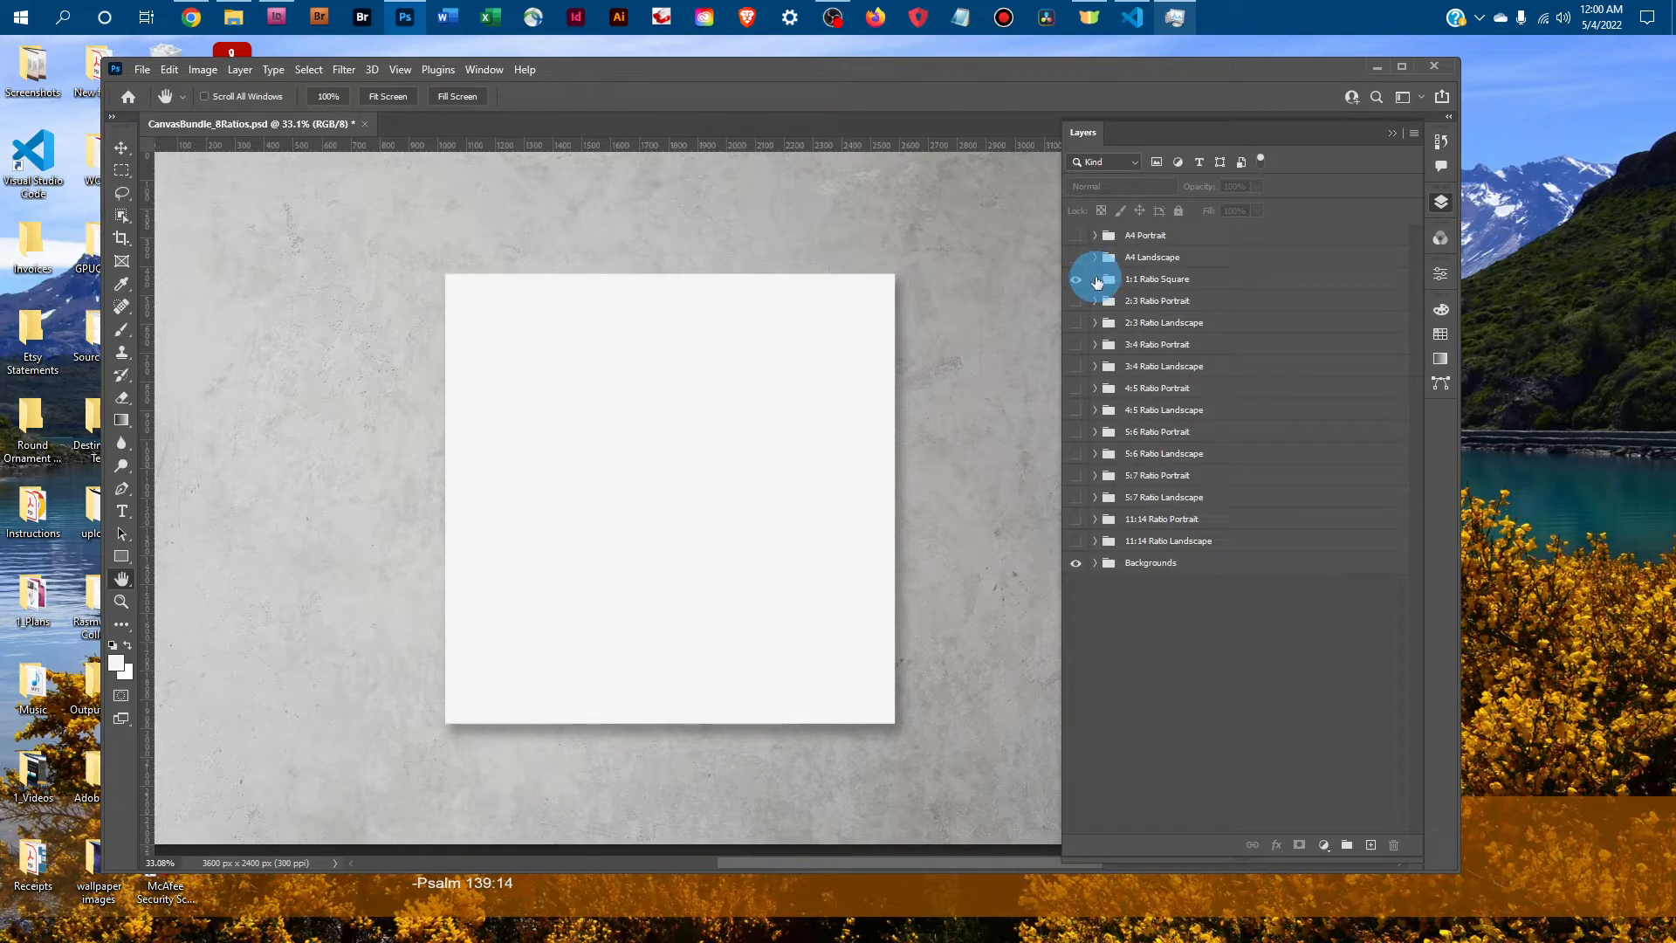
- Open the Design - Canvas smart object inside the 1:1 Ratio Square group for editing
click(1096, 279)
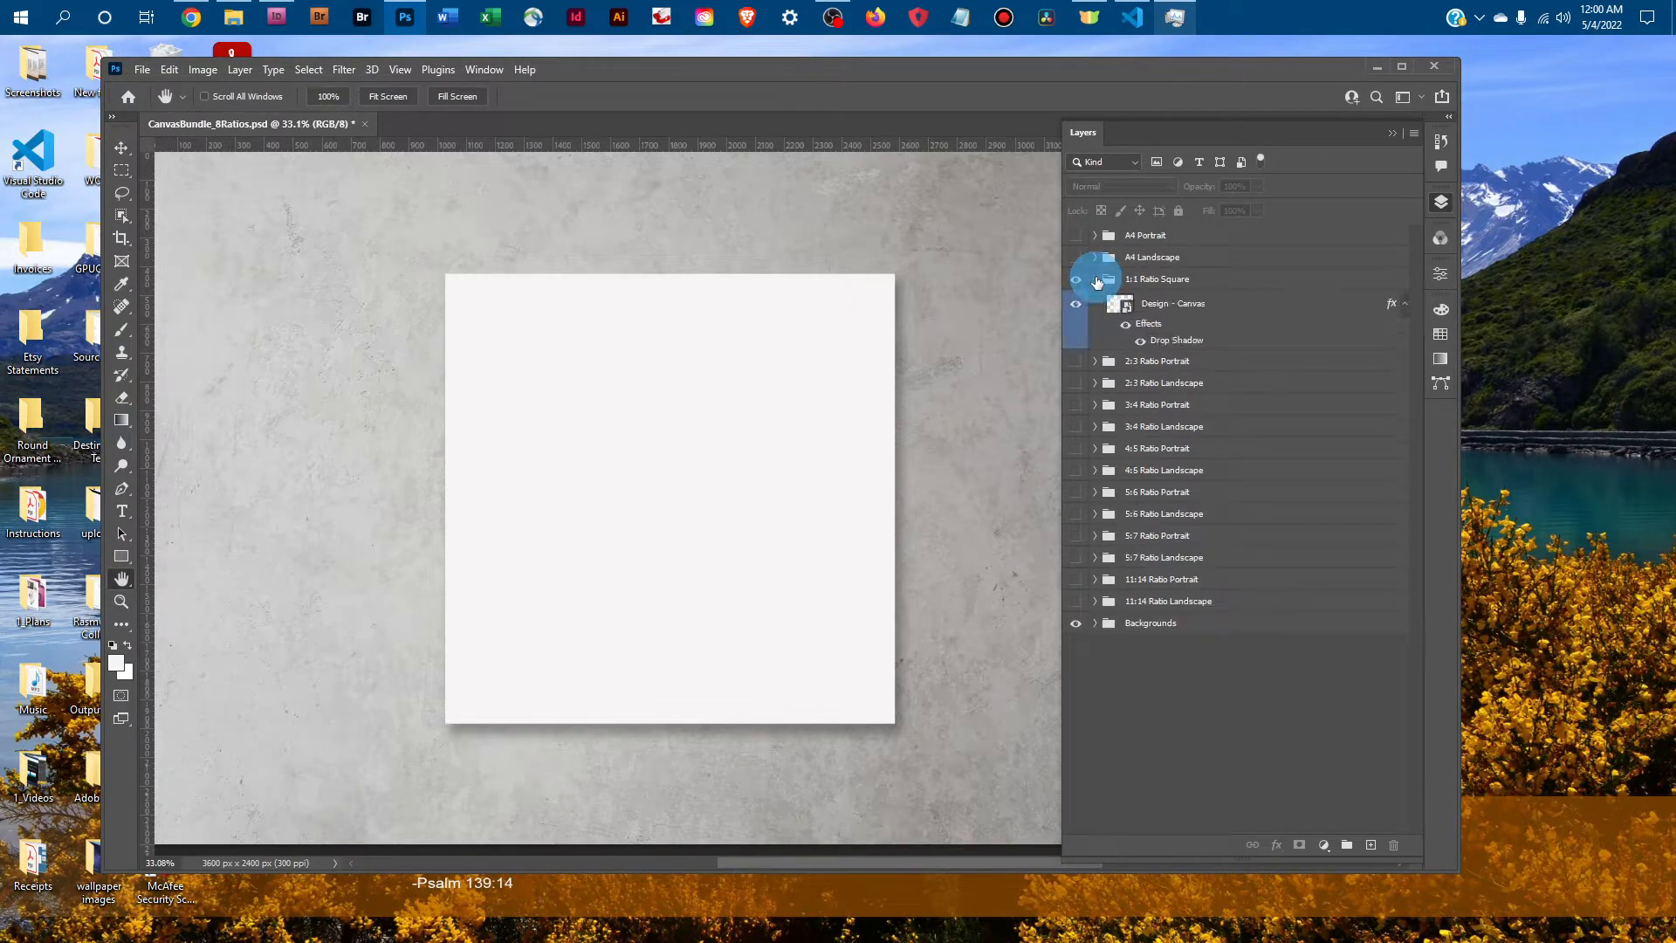
click(1121, 303)
double_click(1120, 307)
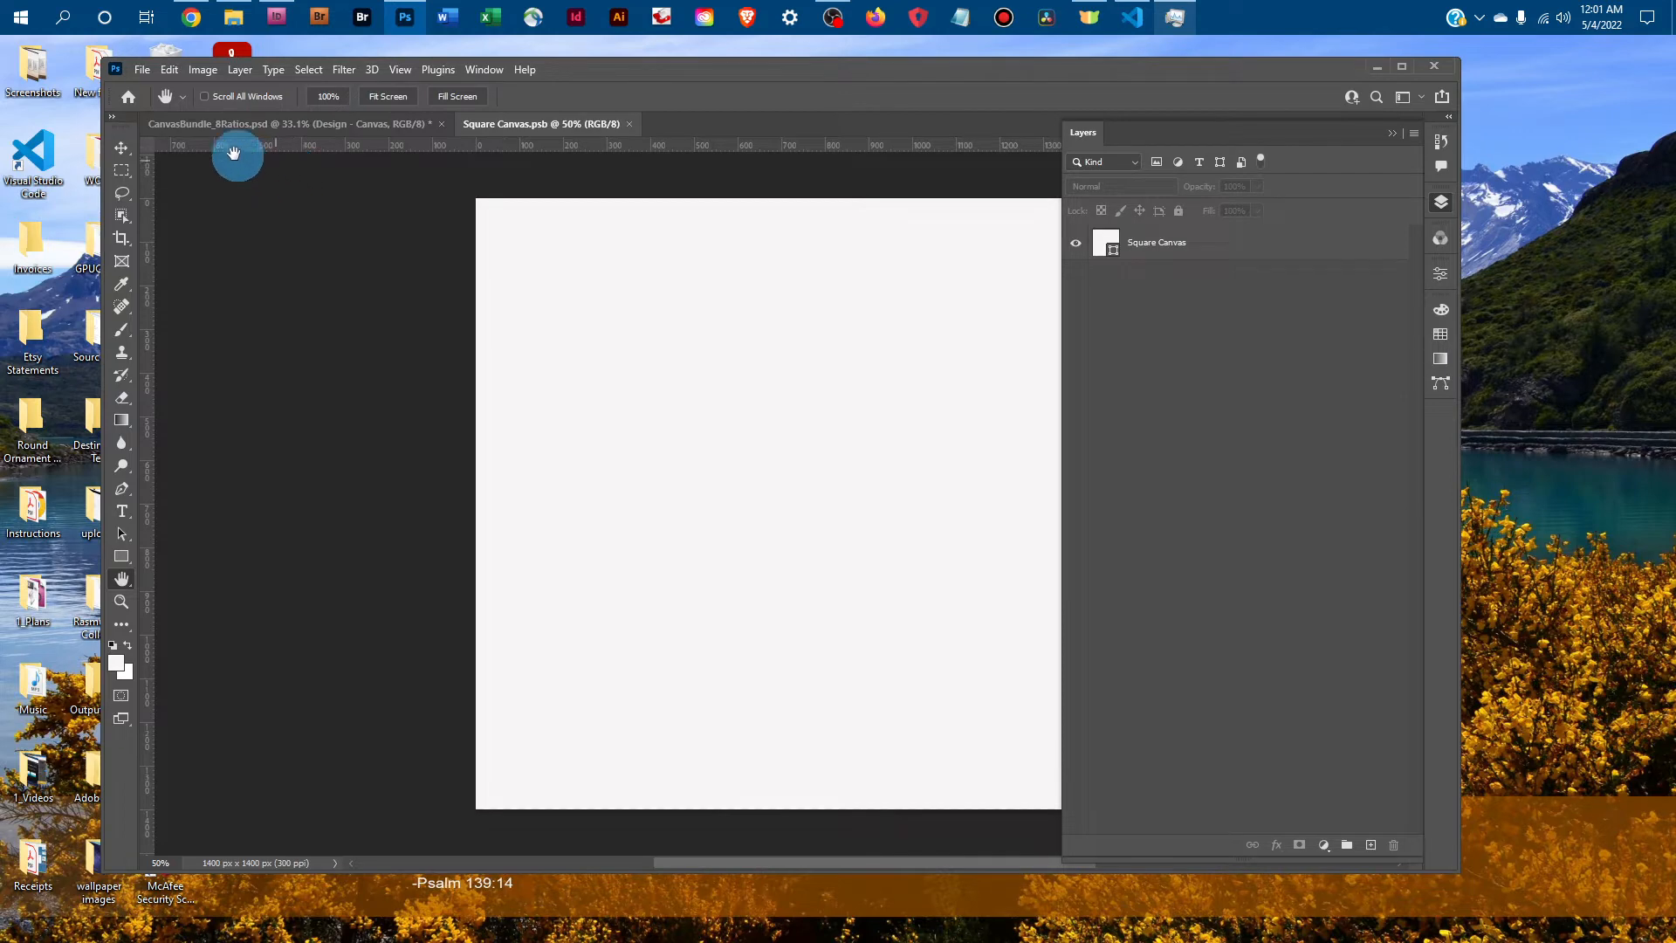
- Open the image horse-1591536_small from the 1_Art folder
click(142, 70)
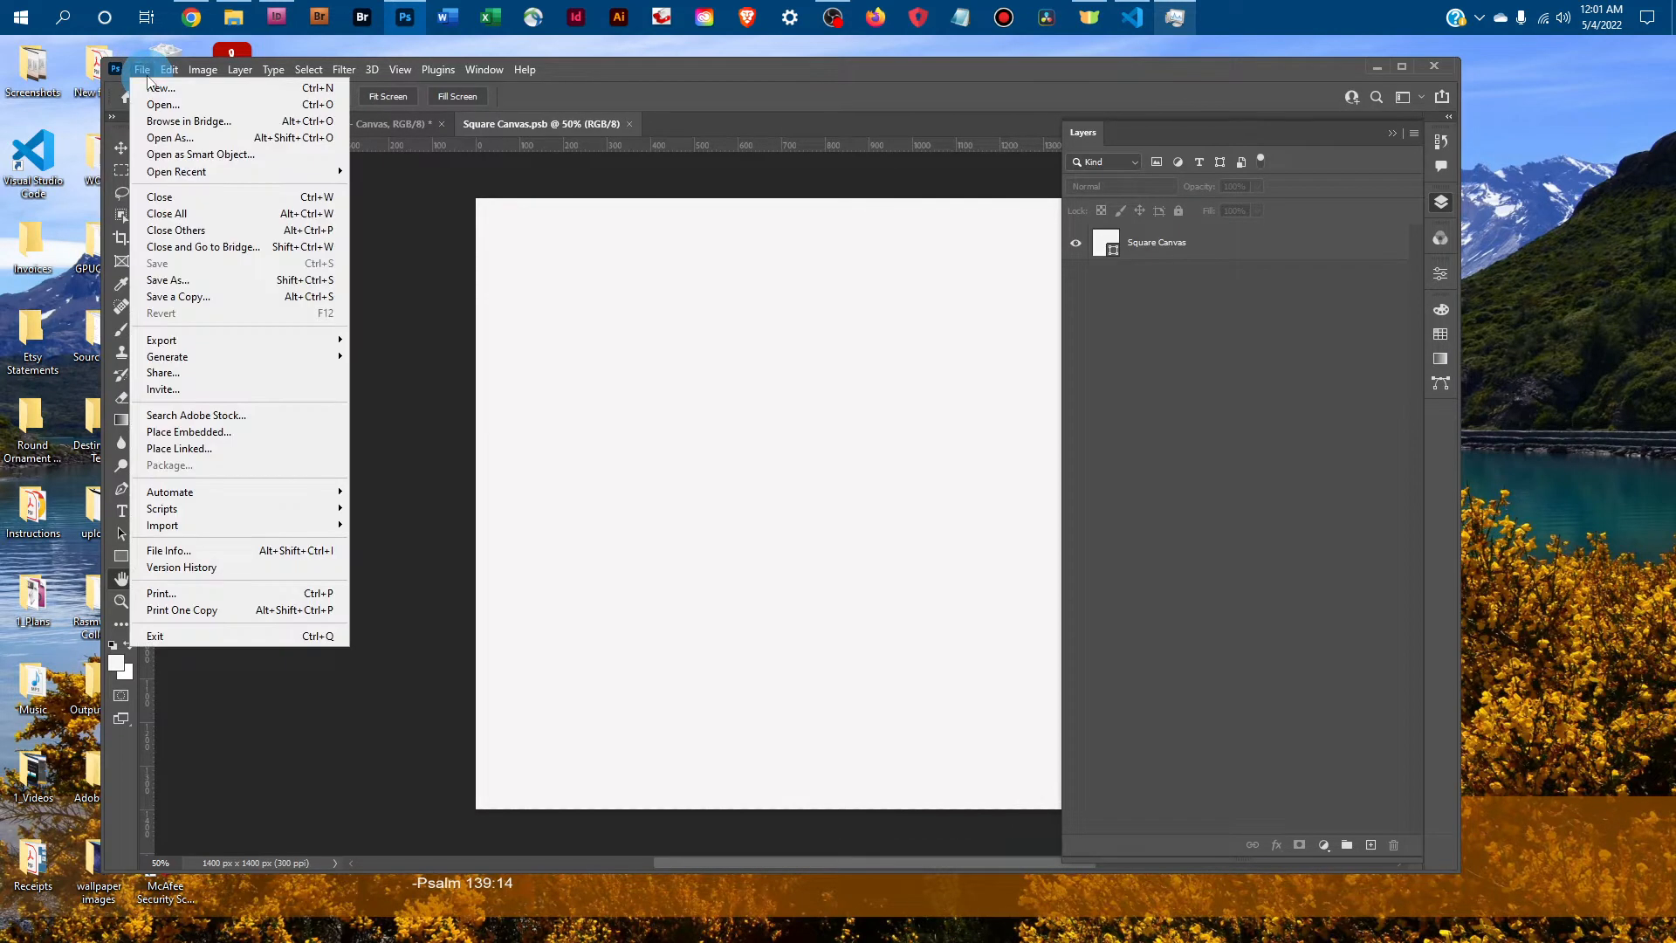
click(161, 104)
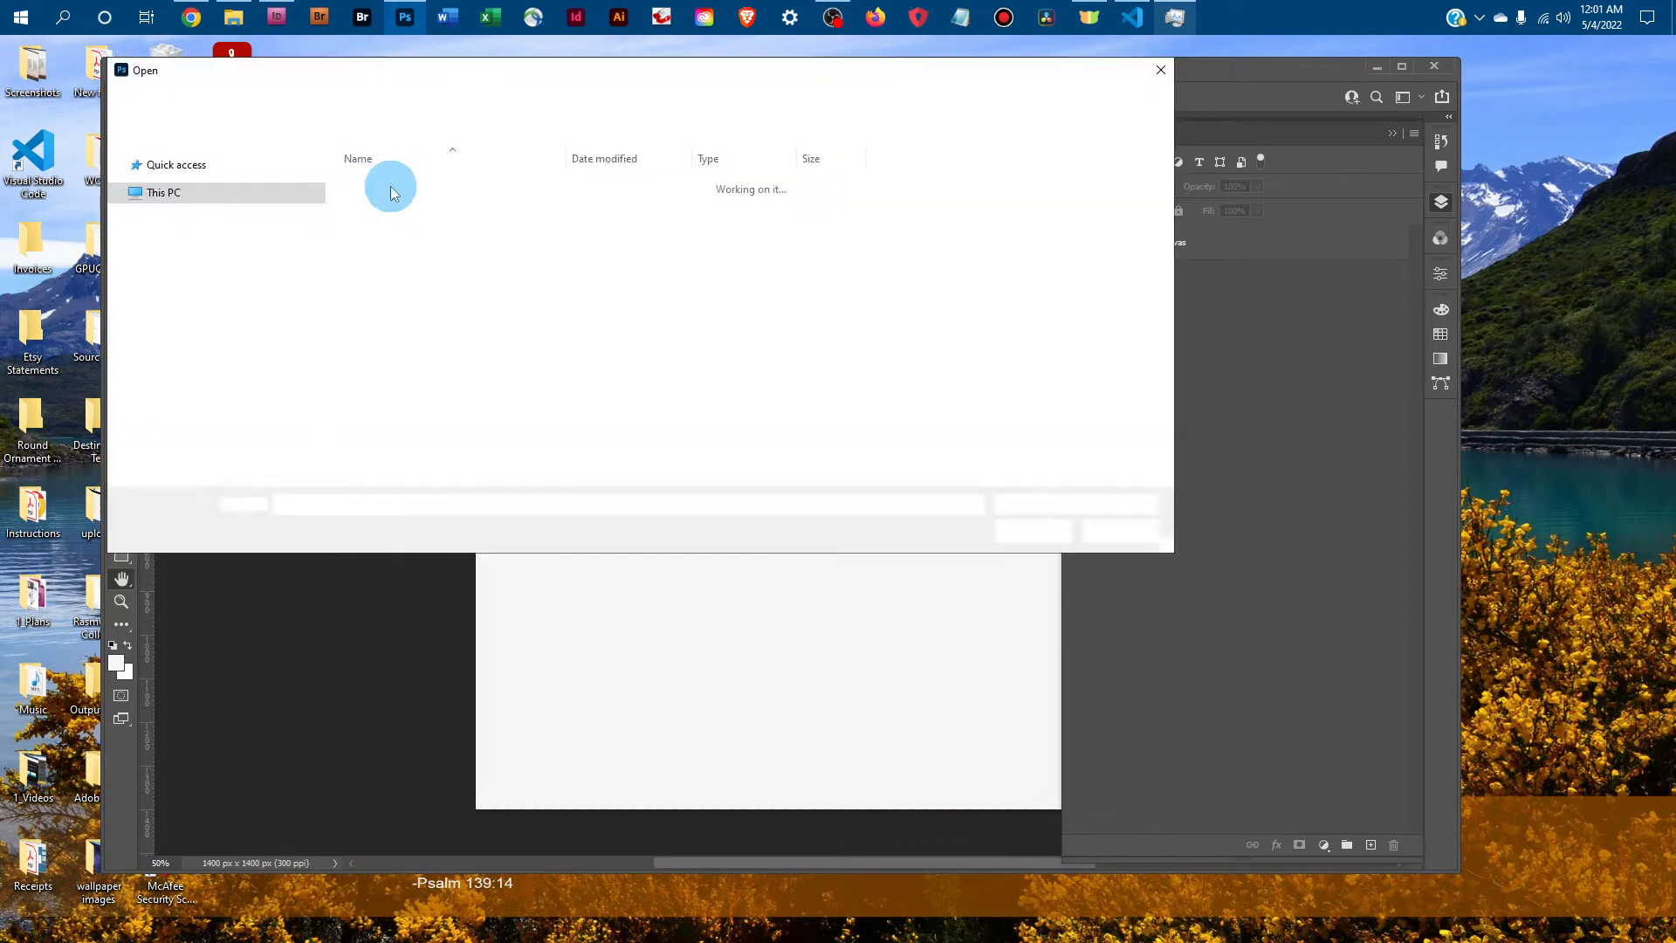
scroll(237, 303, up, 6)
scroll(223, 280, up, 3)
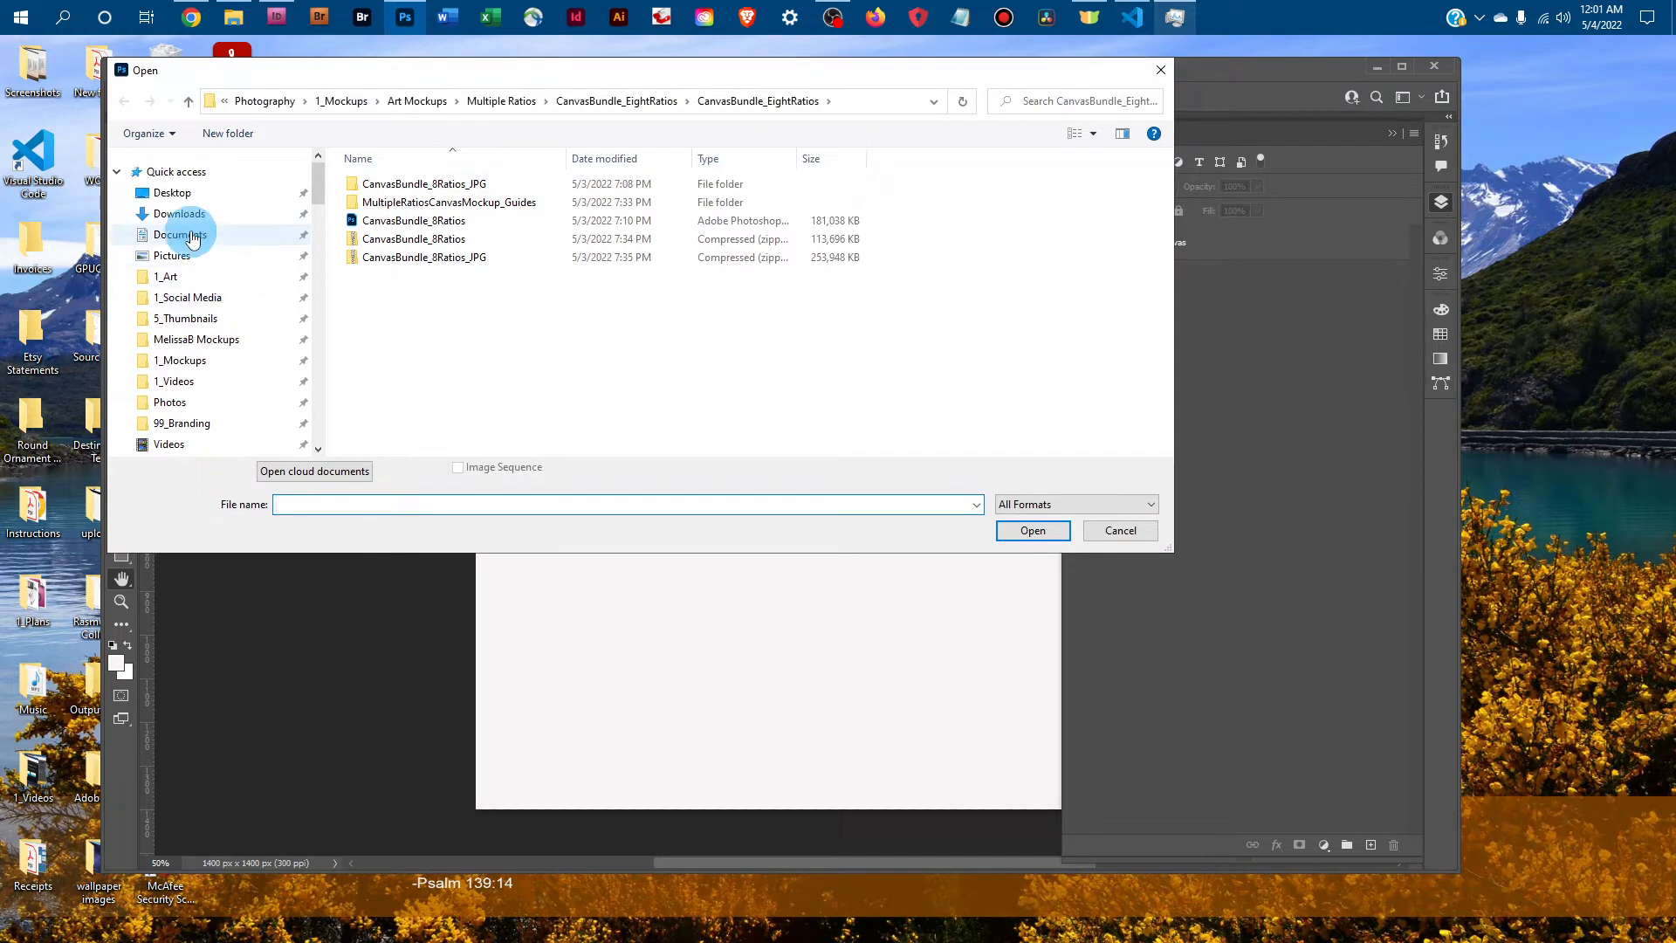
click(166, 276)
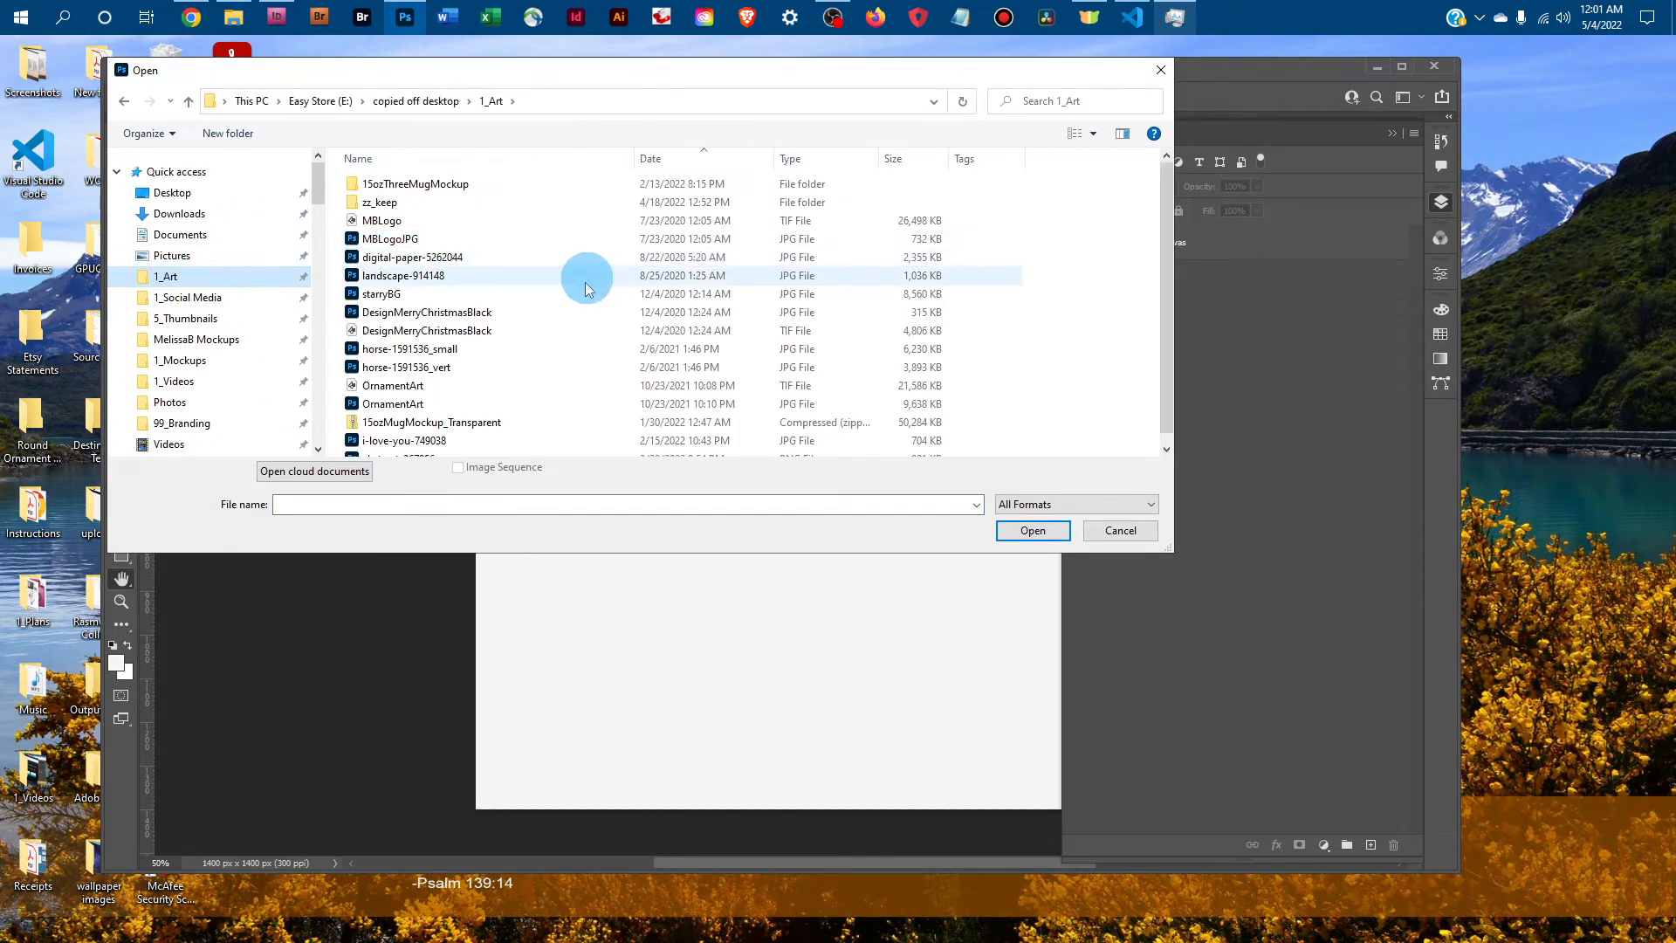
click(468, 366)
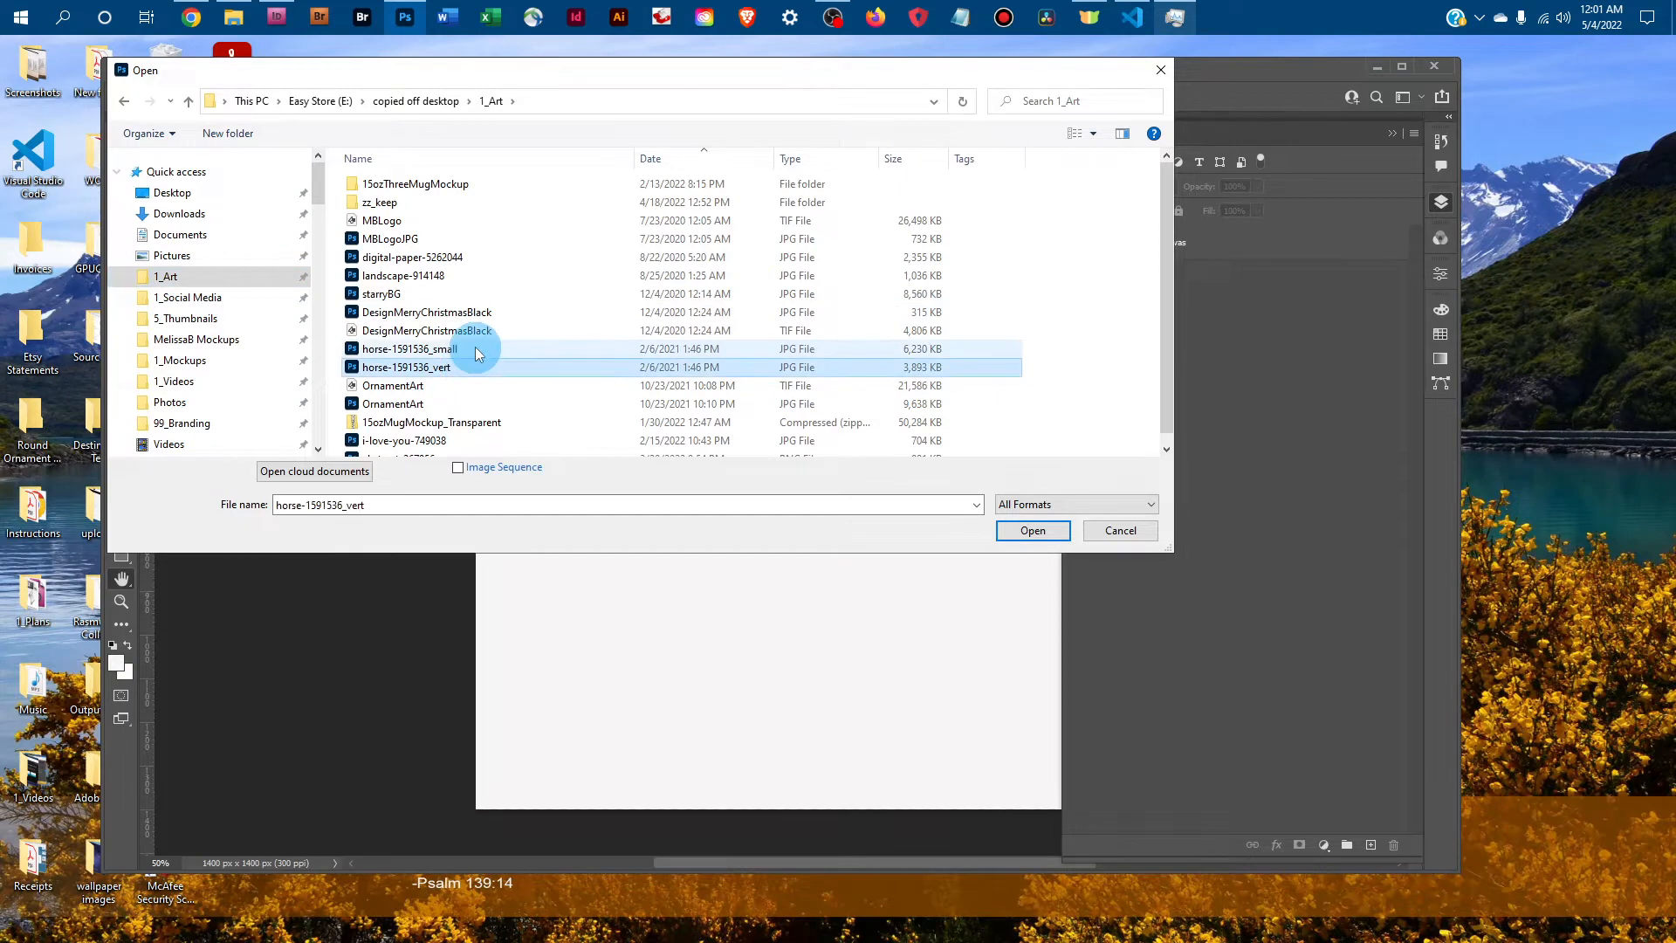
click(476, 350)
click(1033, 531)
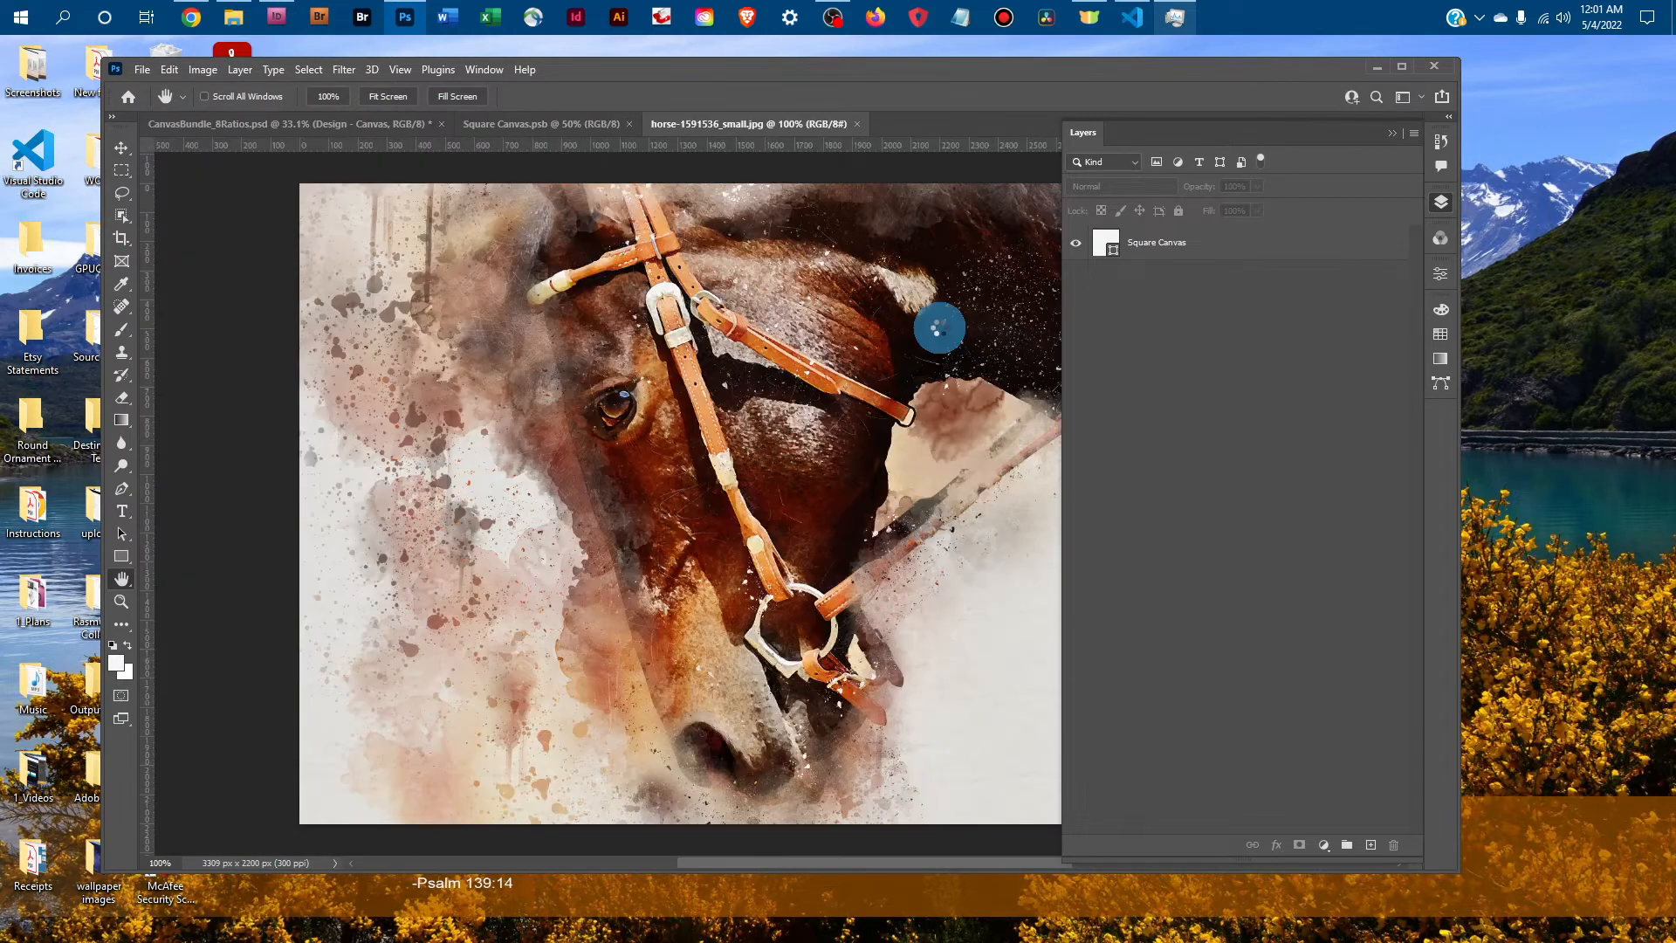
- Copy the entire horse image and paste it into the Square Canvas document
click(297, 74)
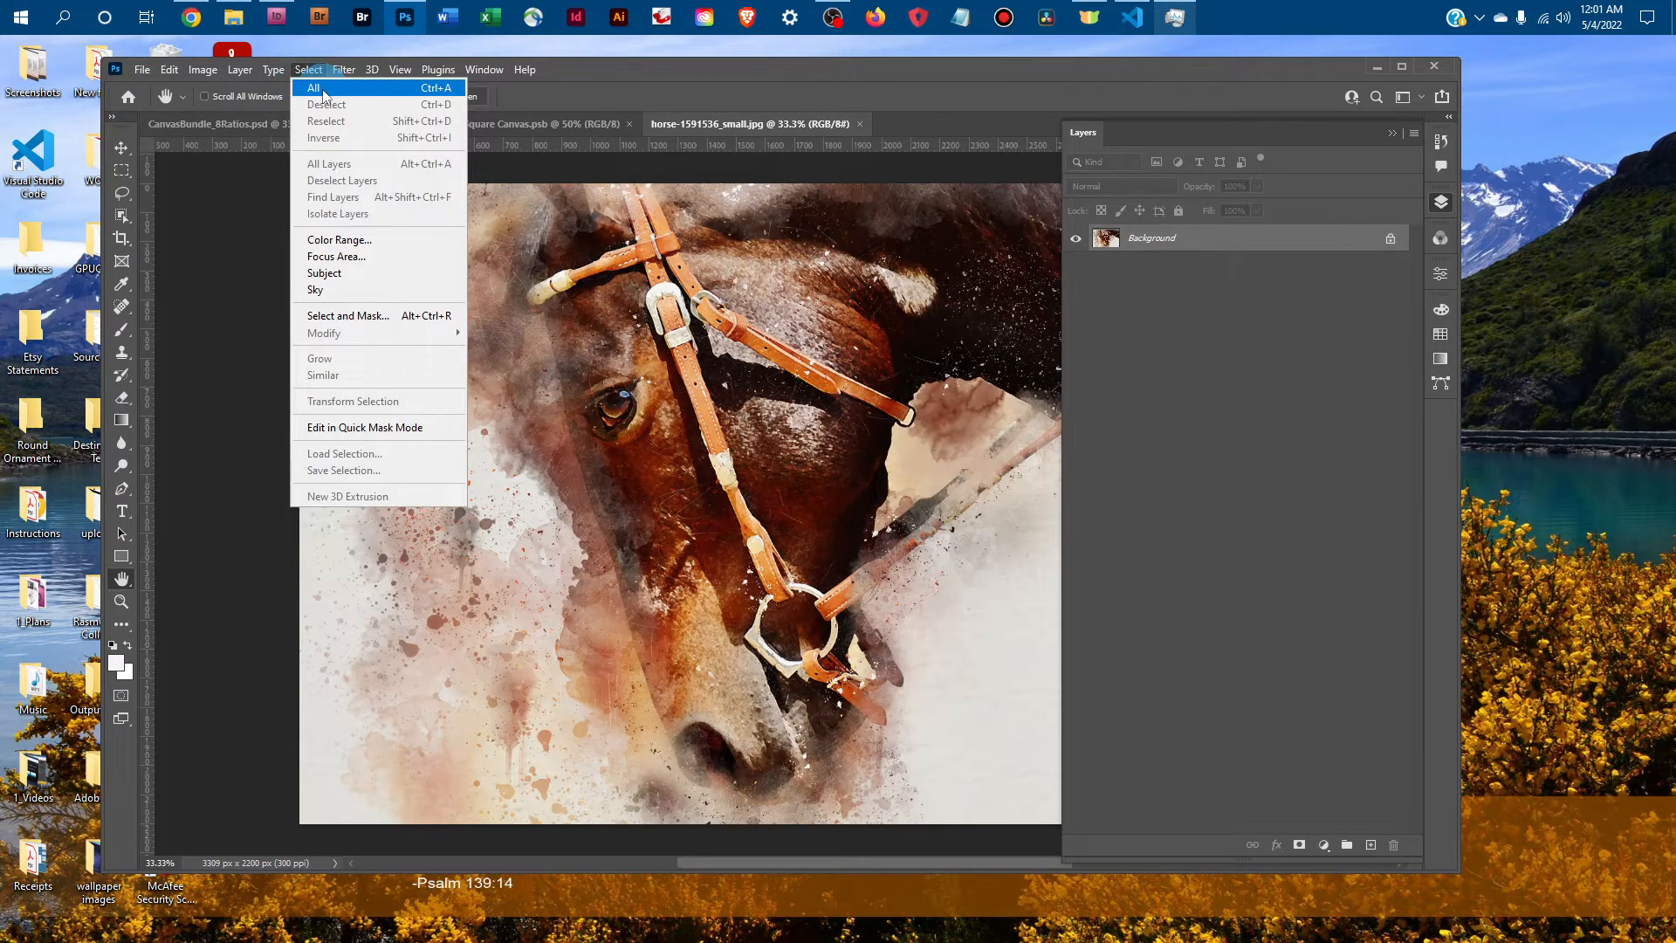
click(321, 85)
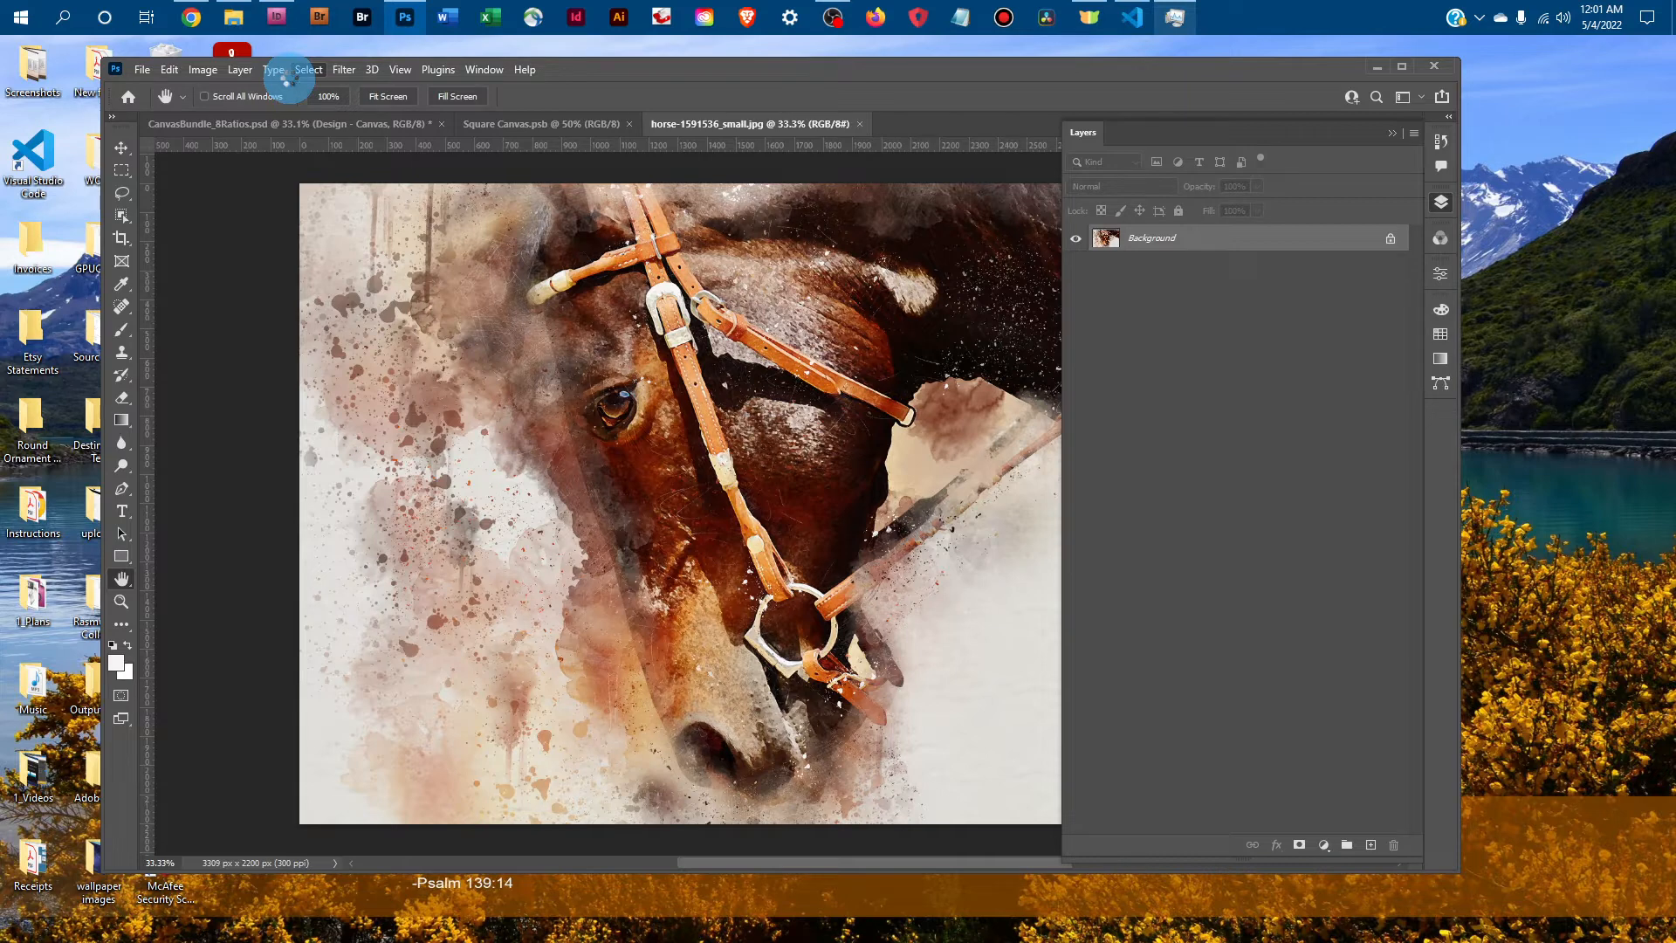
click(170, 70)
click(234, 188)
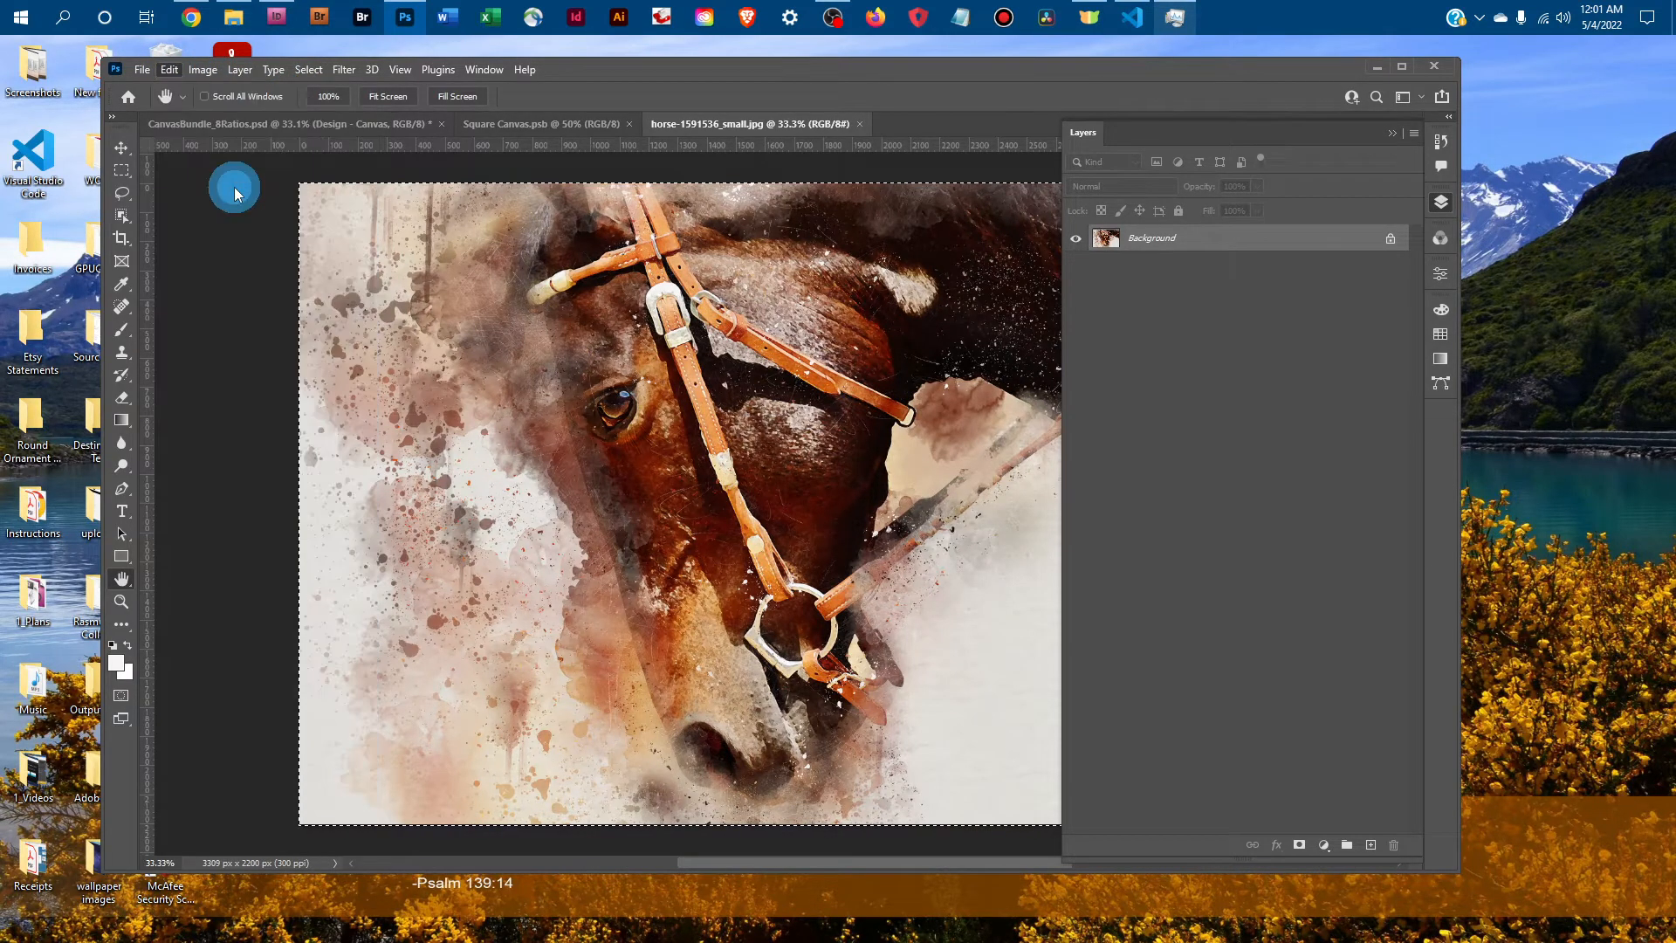
click(553, 128)
click(170, 69)
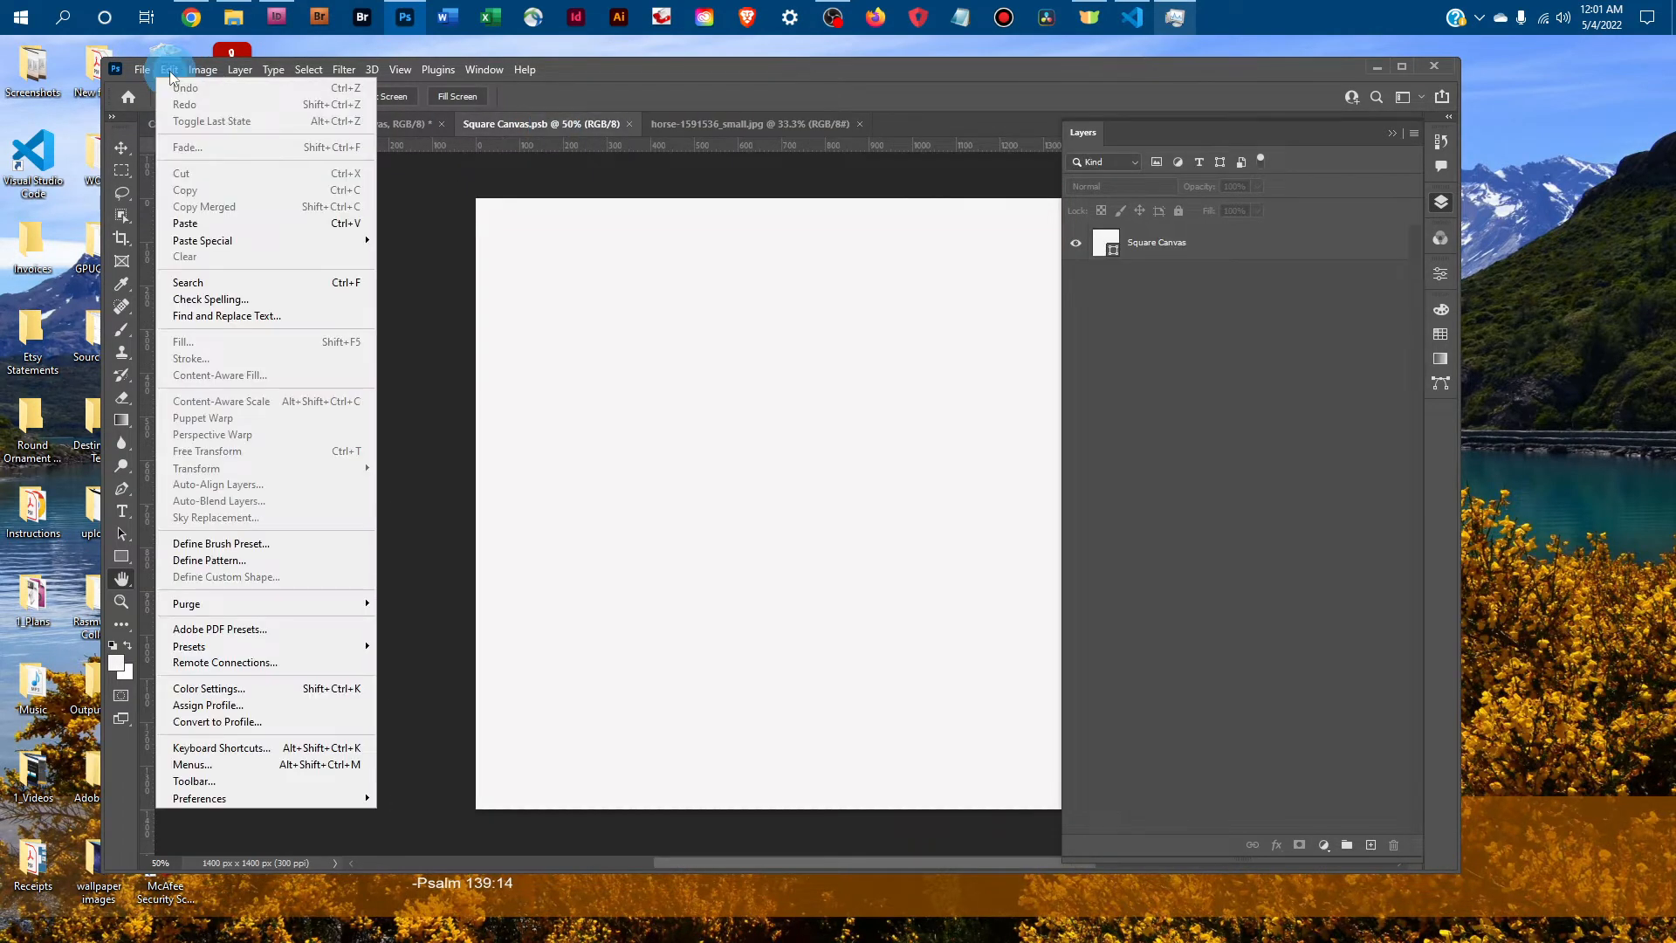
click(223, 223)
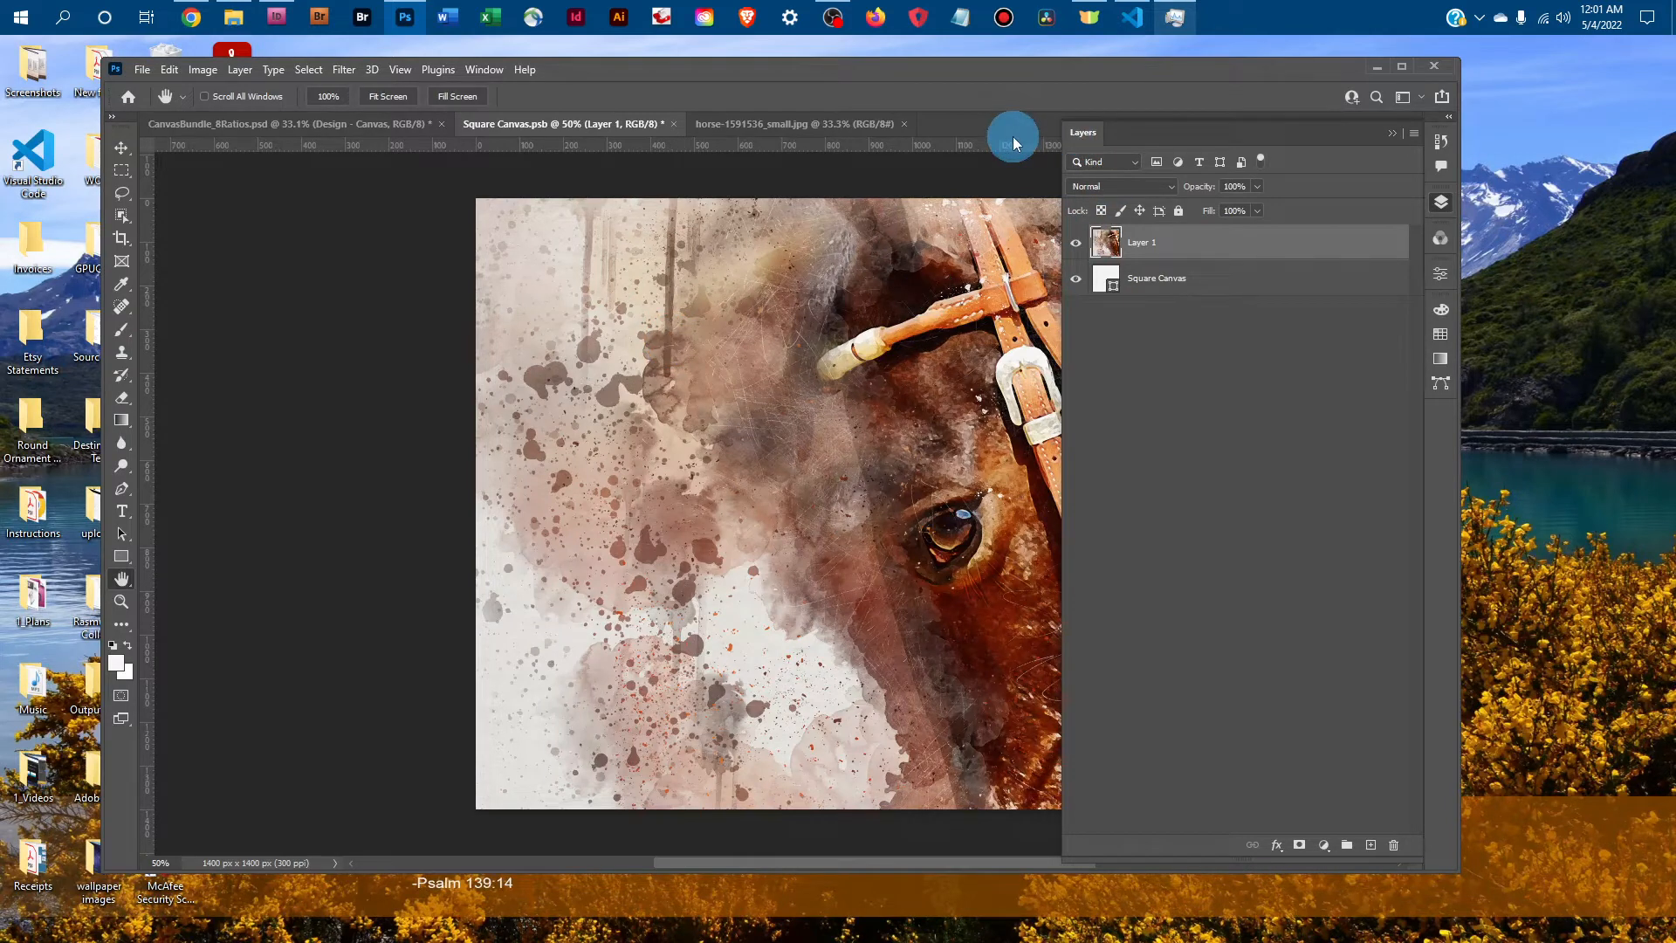
- Scale the pasted horse layer to about 65% with Free Transform and position it to cover the whole square canvas, with the horse's head in frame
key(ctrl+minus)
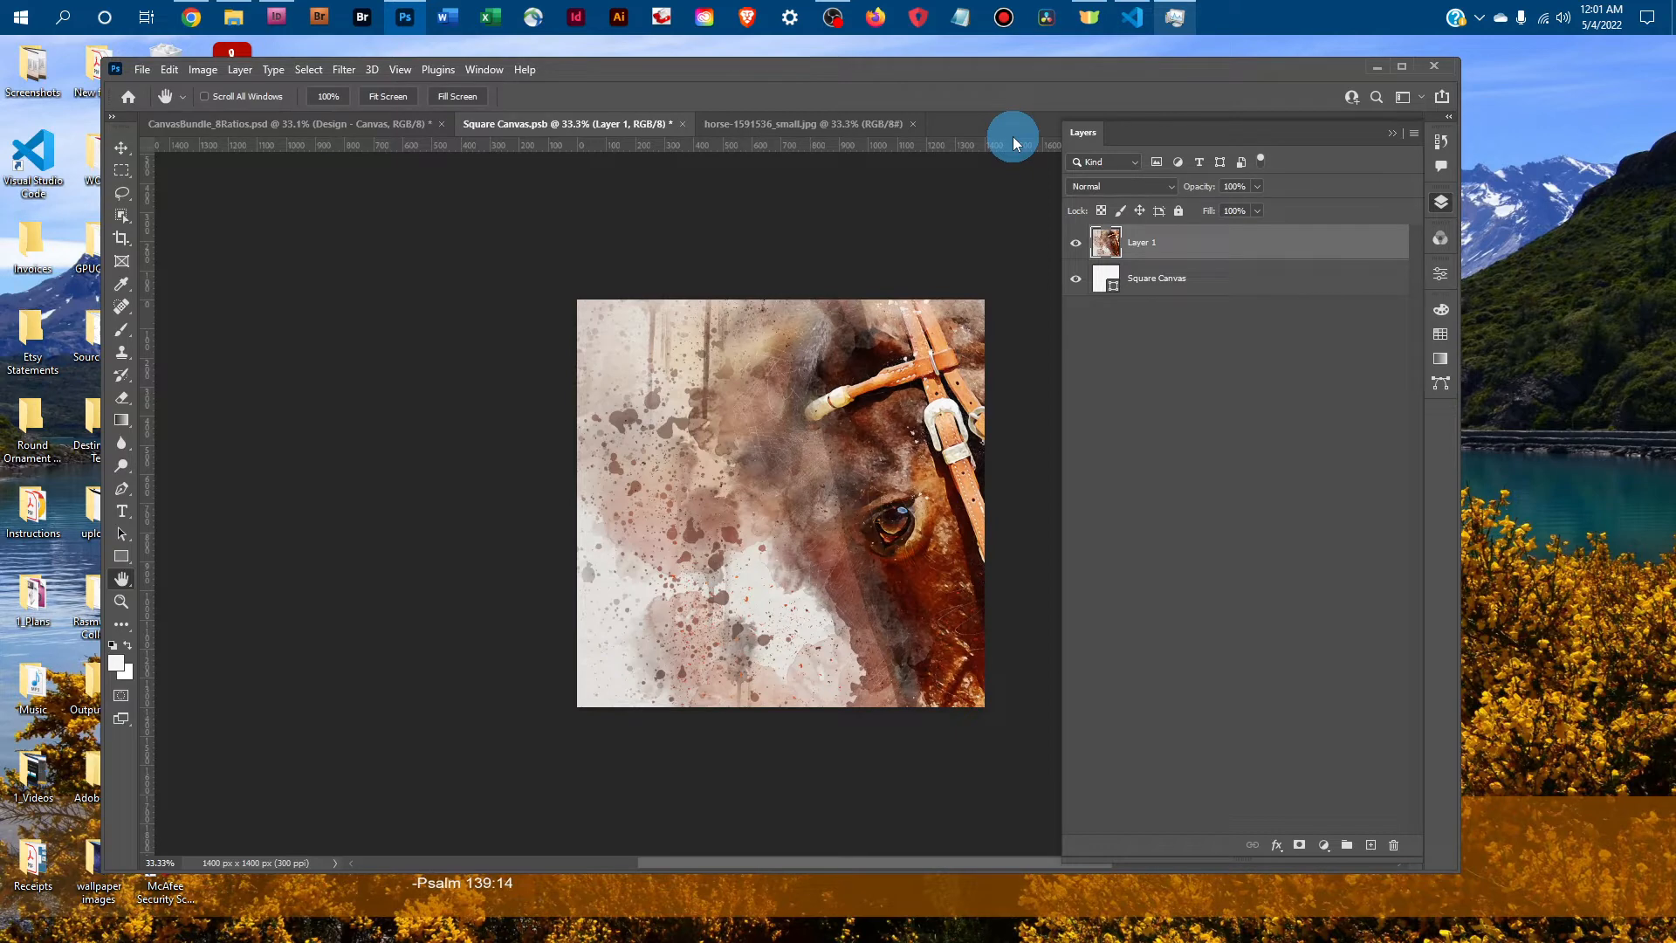
click(176, 67)
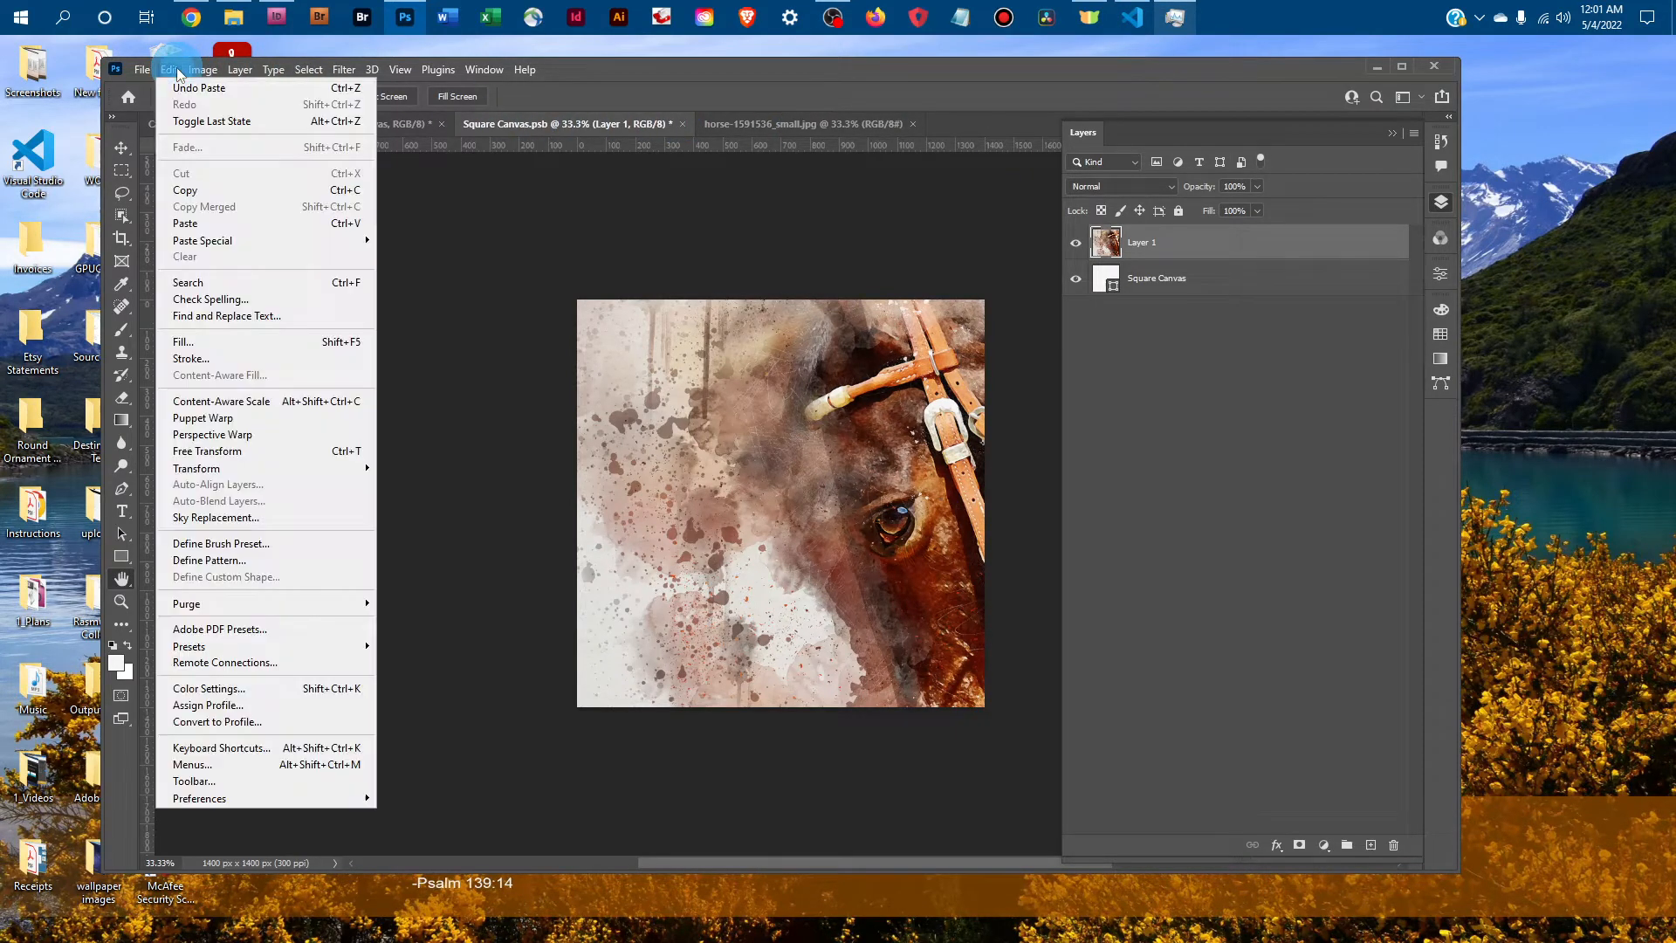
click(332, 451)
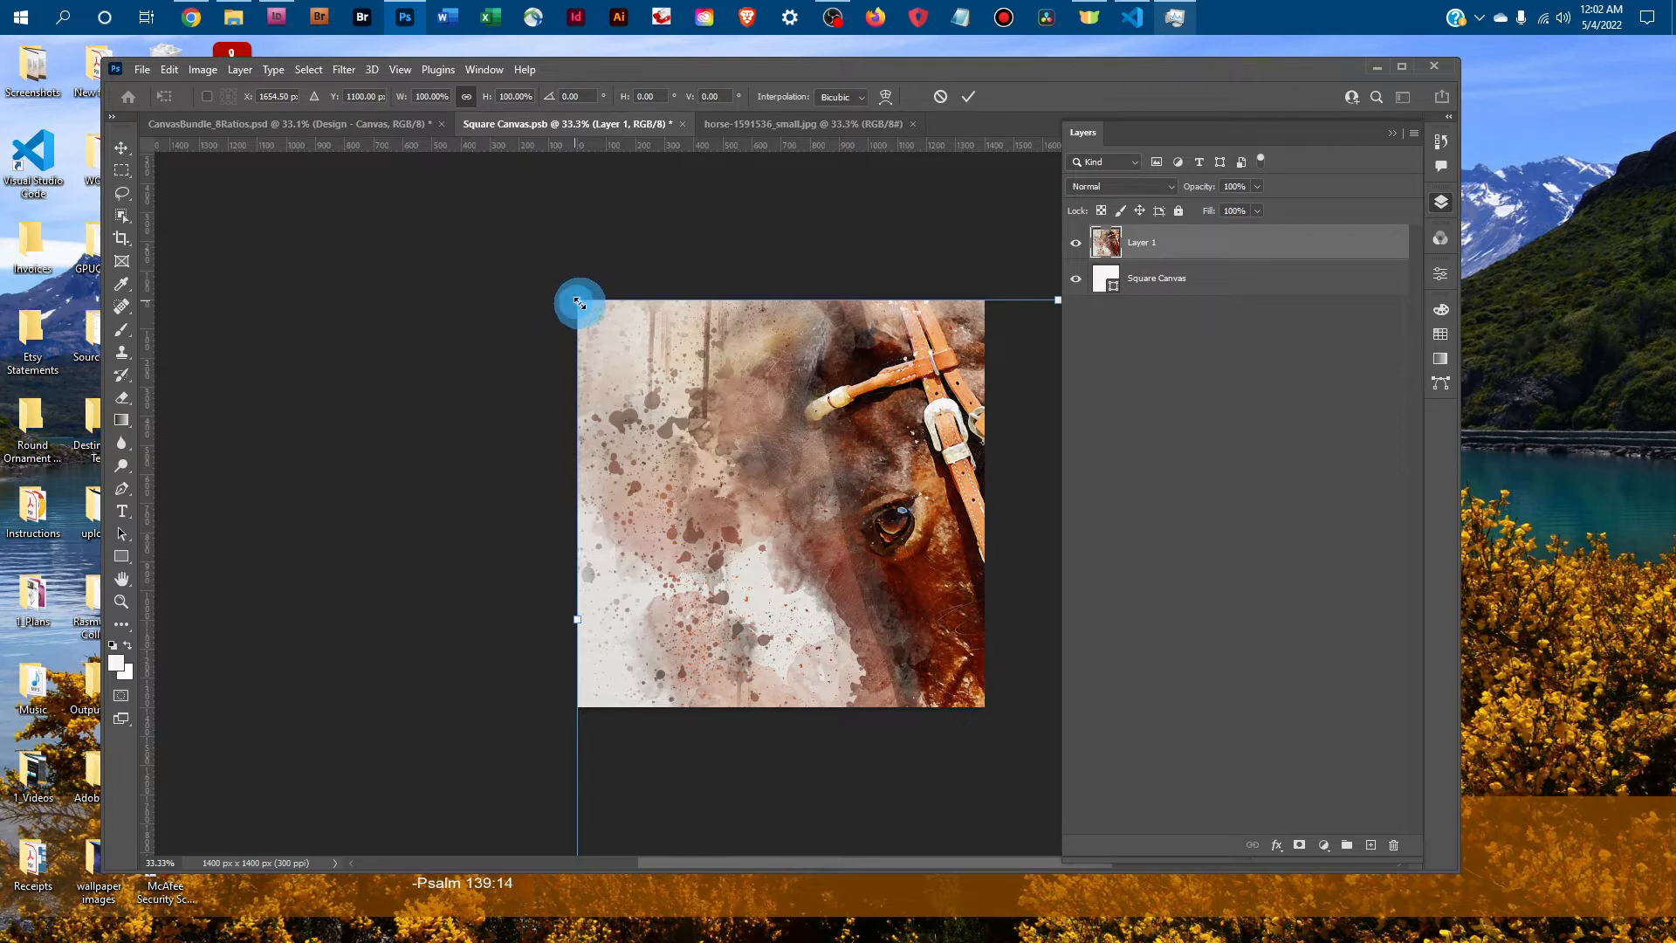
drag(575, 301, 894, 485)
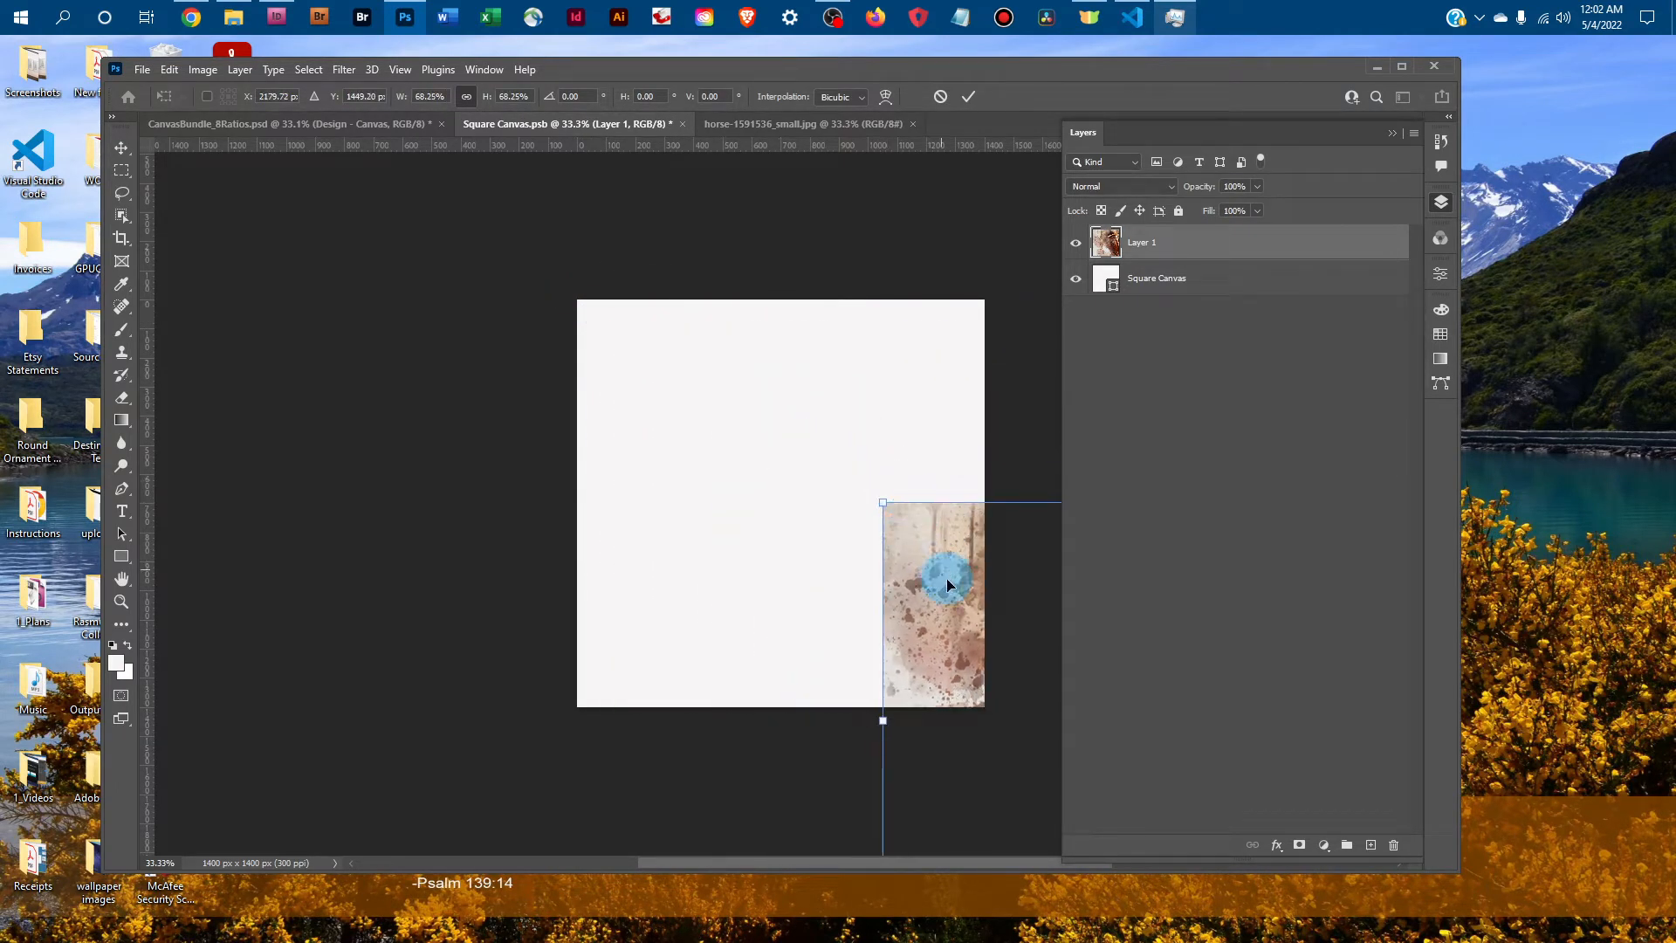
drag(948, 585, 576, 382)
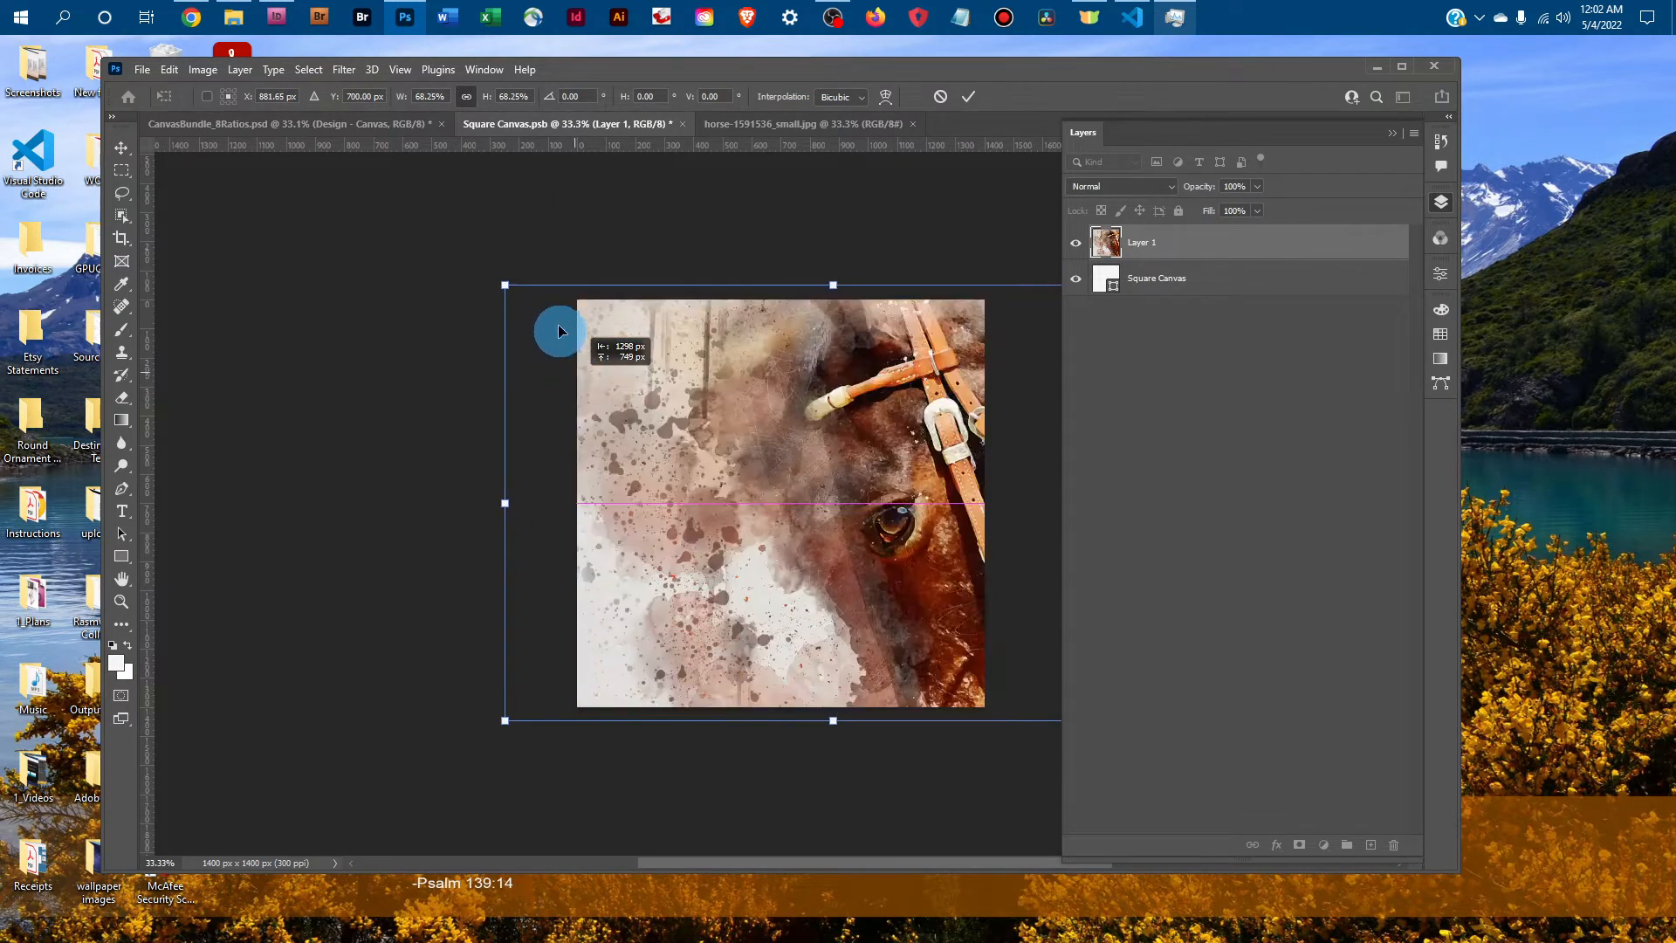
drag(513, 289, 524, 297)
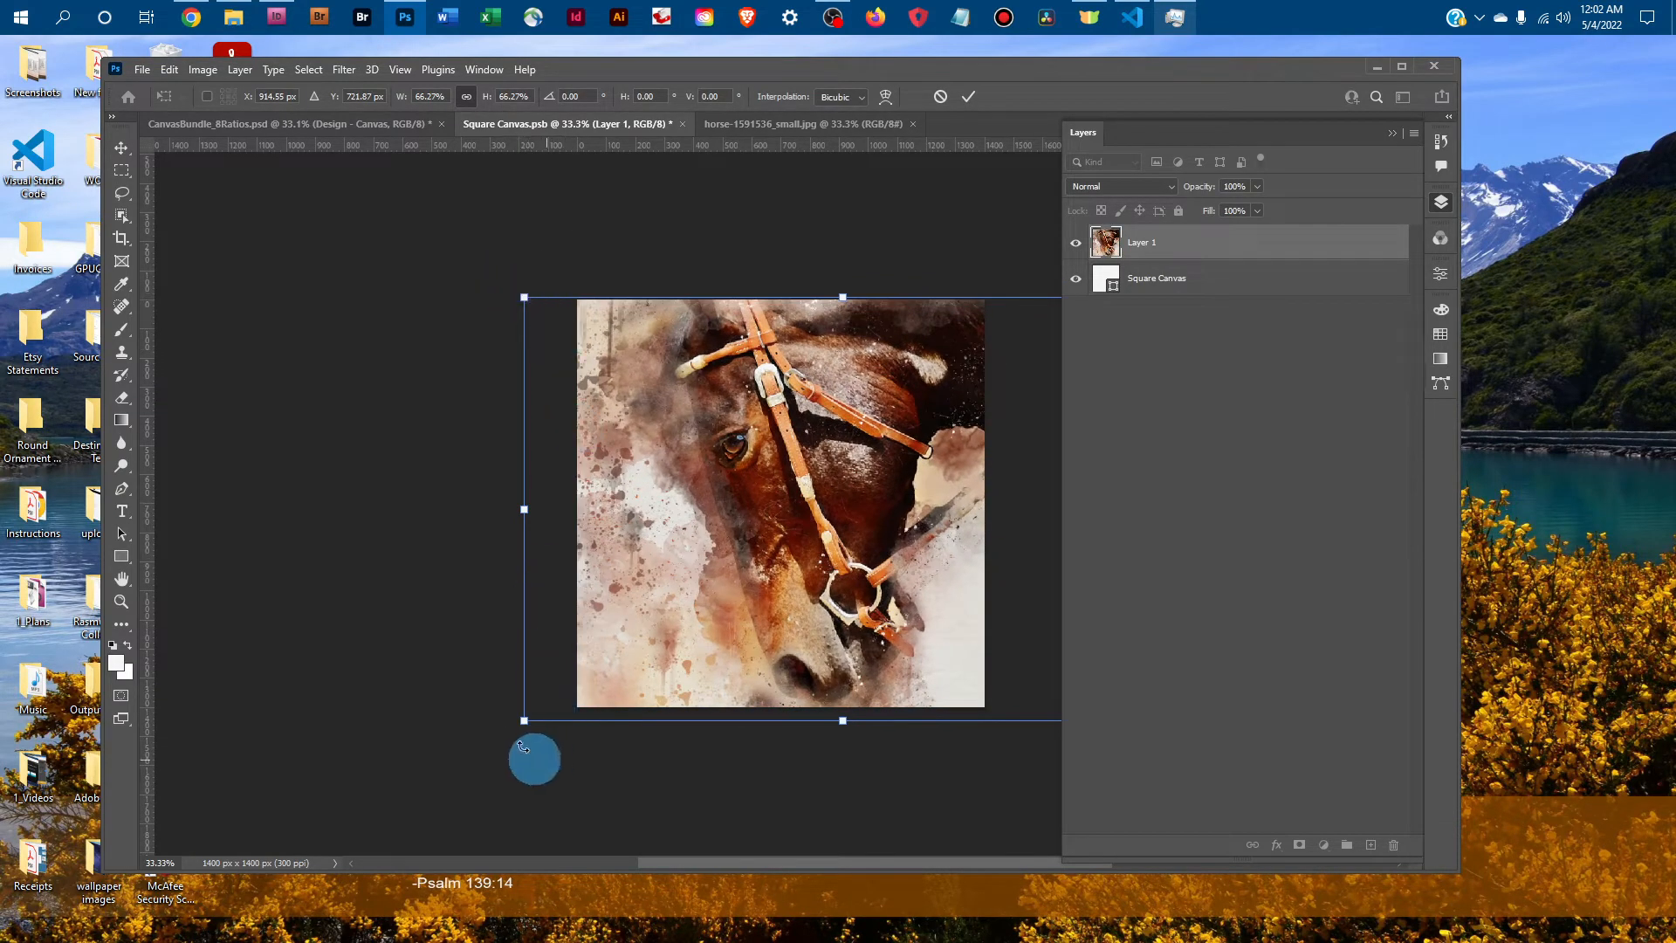
drag(523, 722, 535, 718)
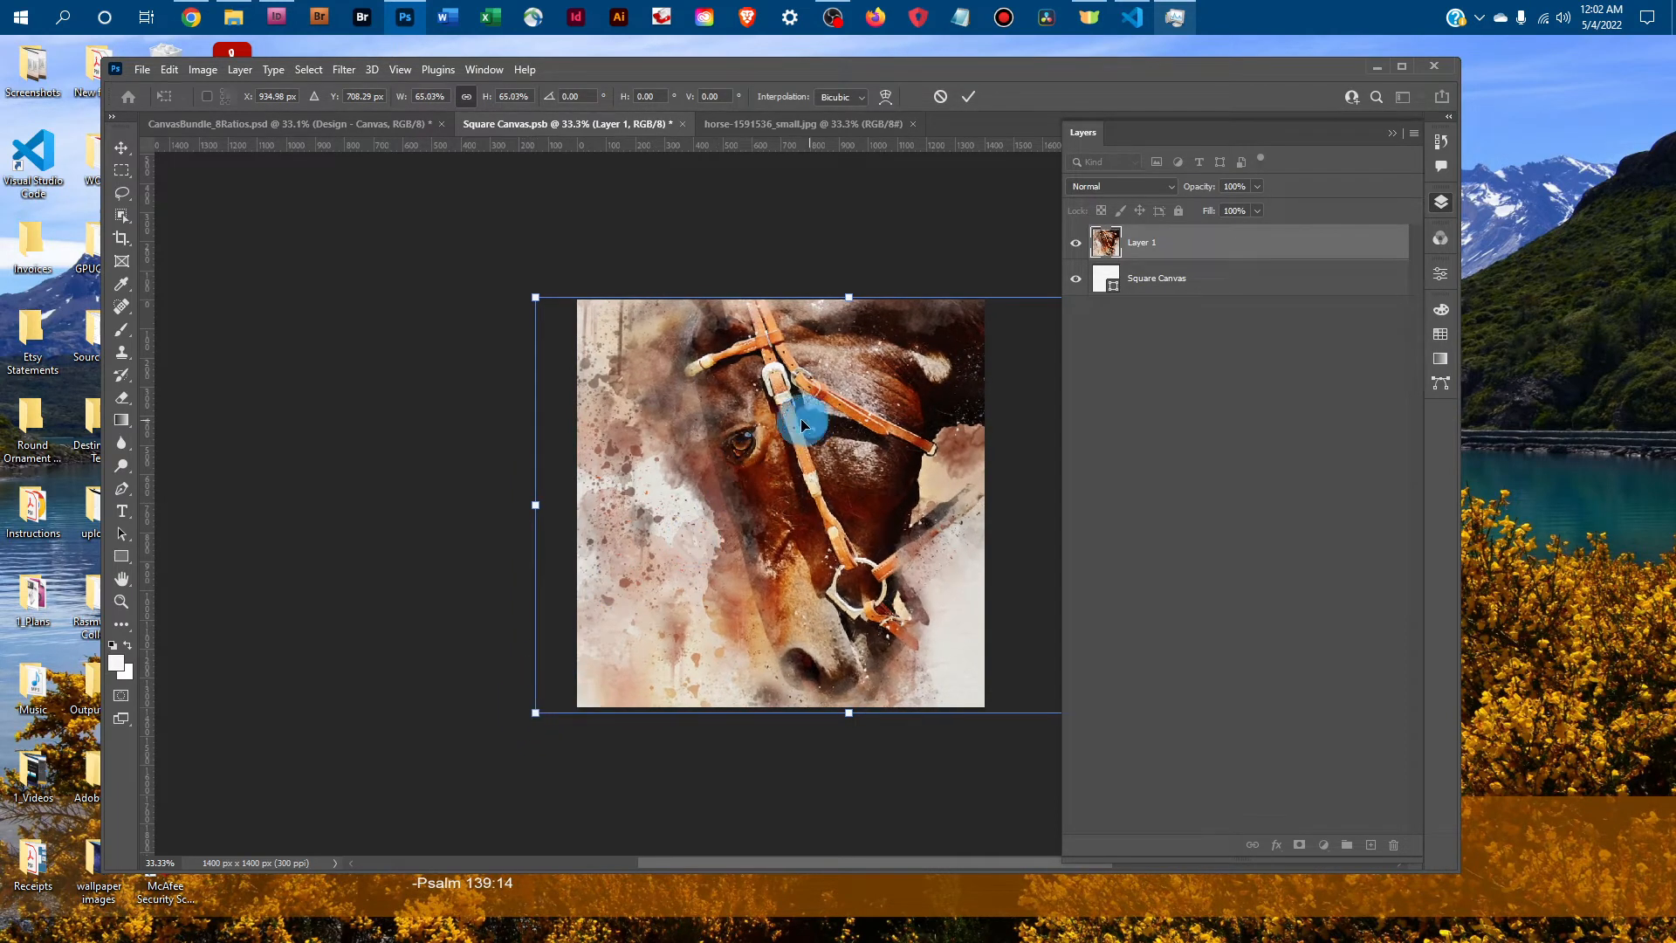
drag(803, 425, 797, 418)
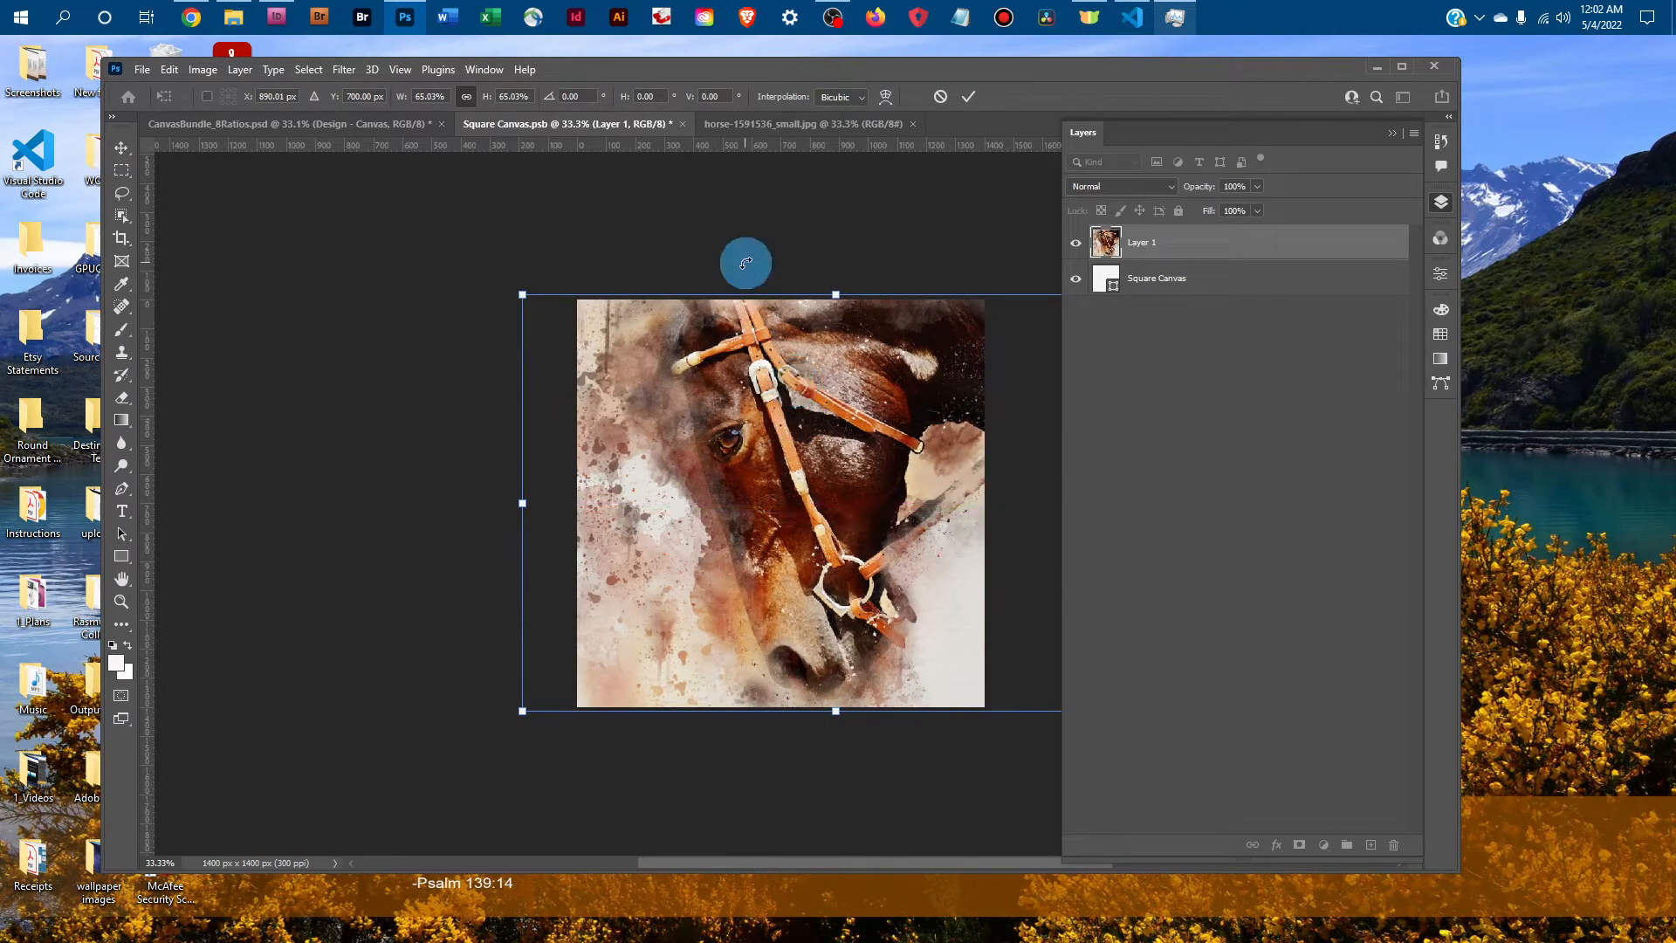
key(Return)
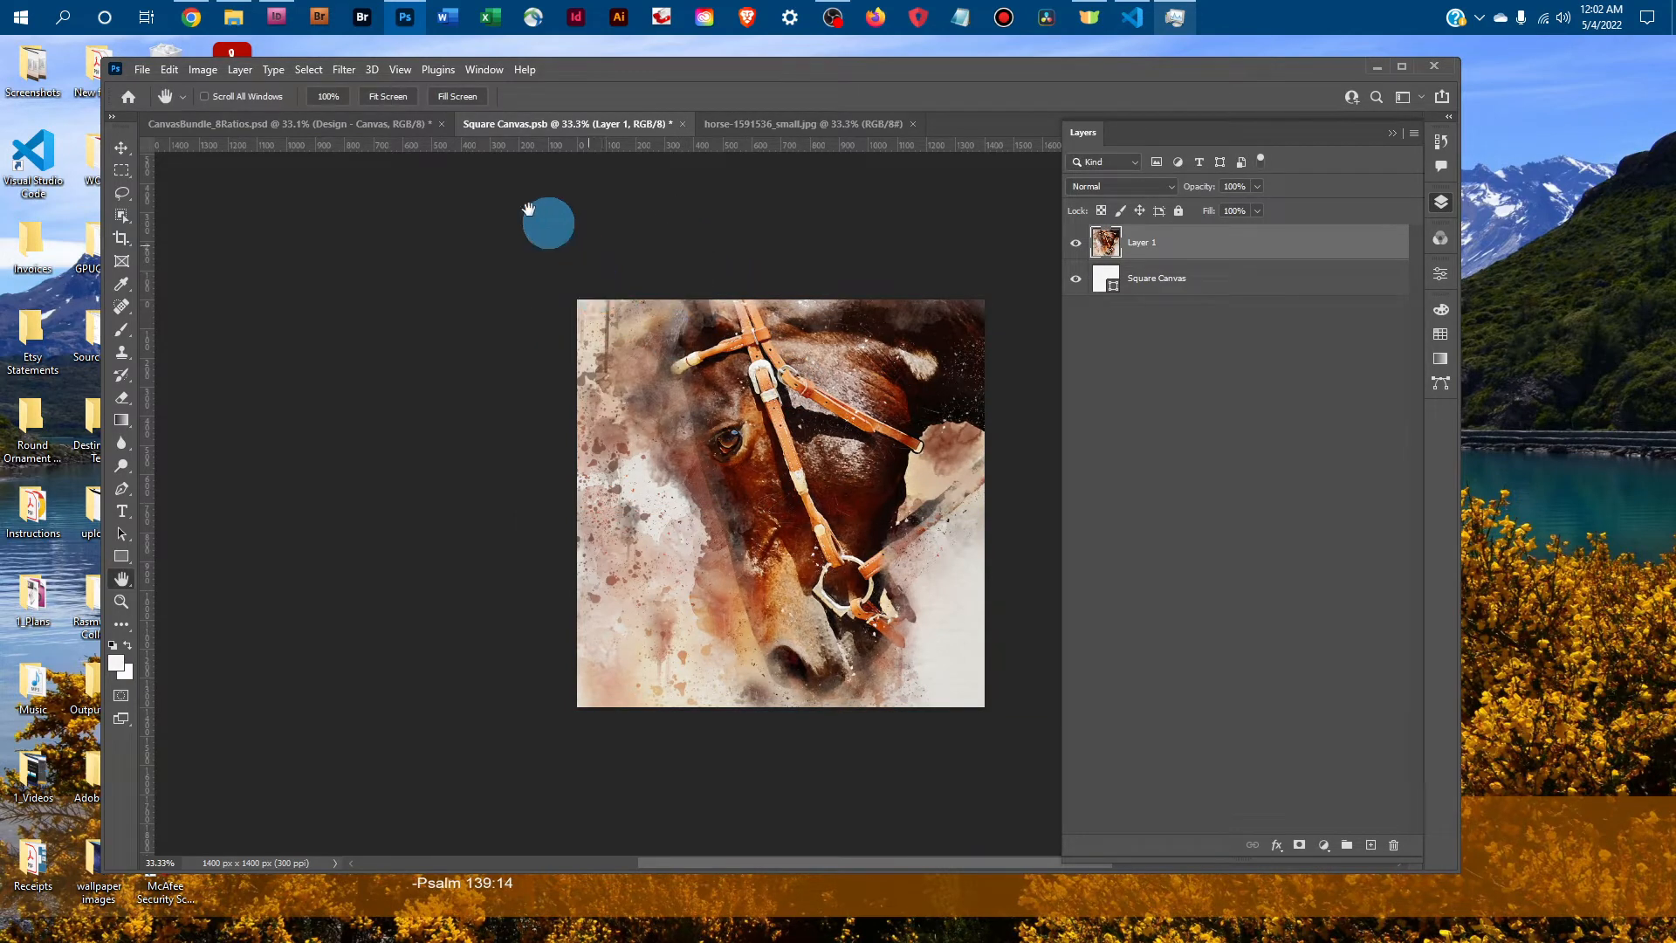
click(172, 70)
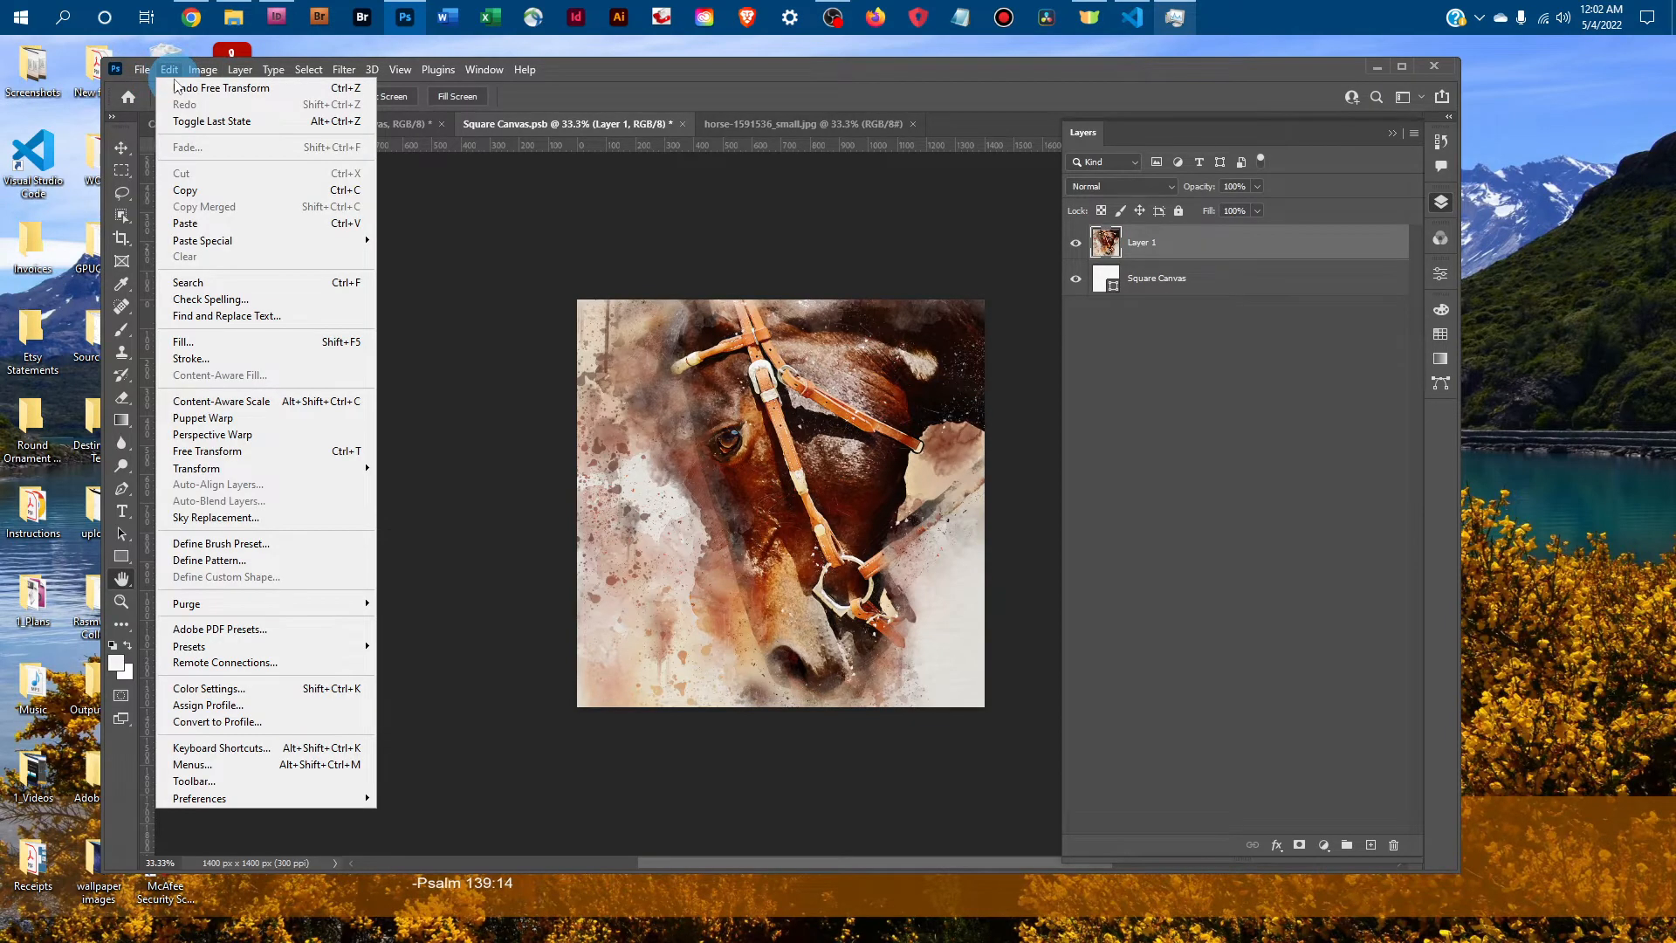
click(690, 302)
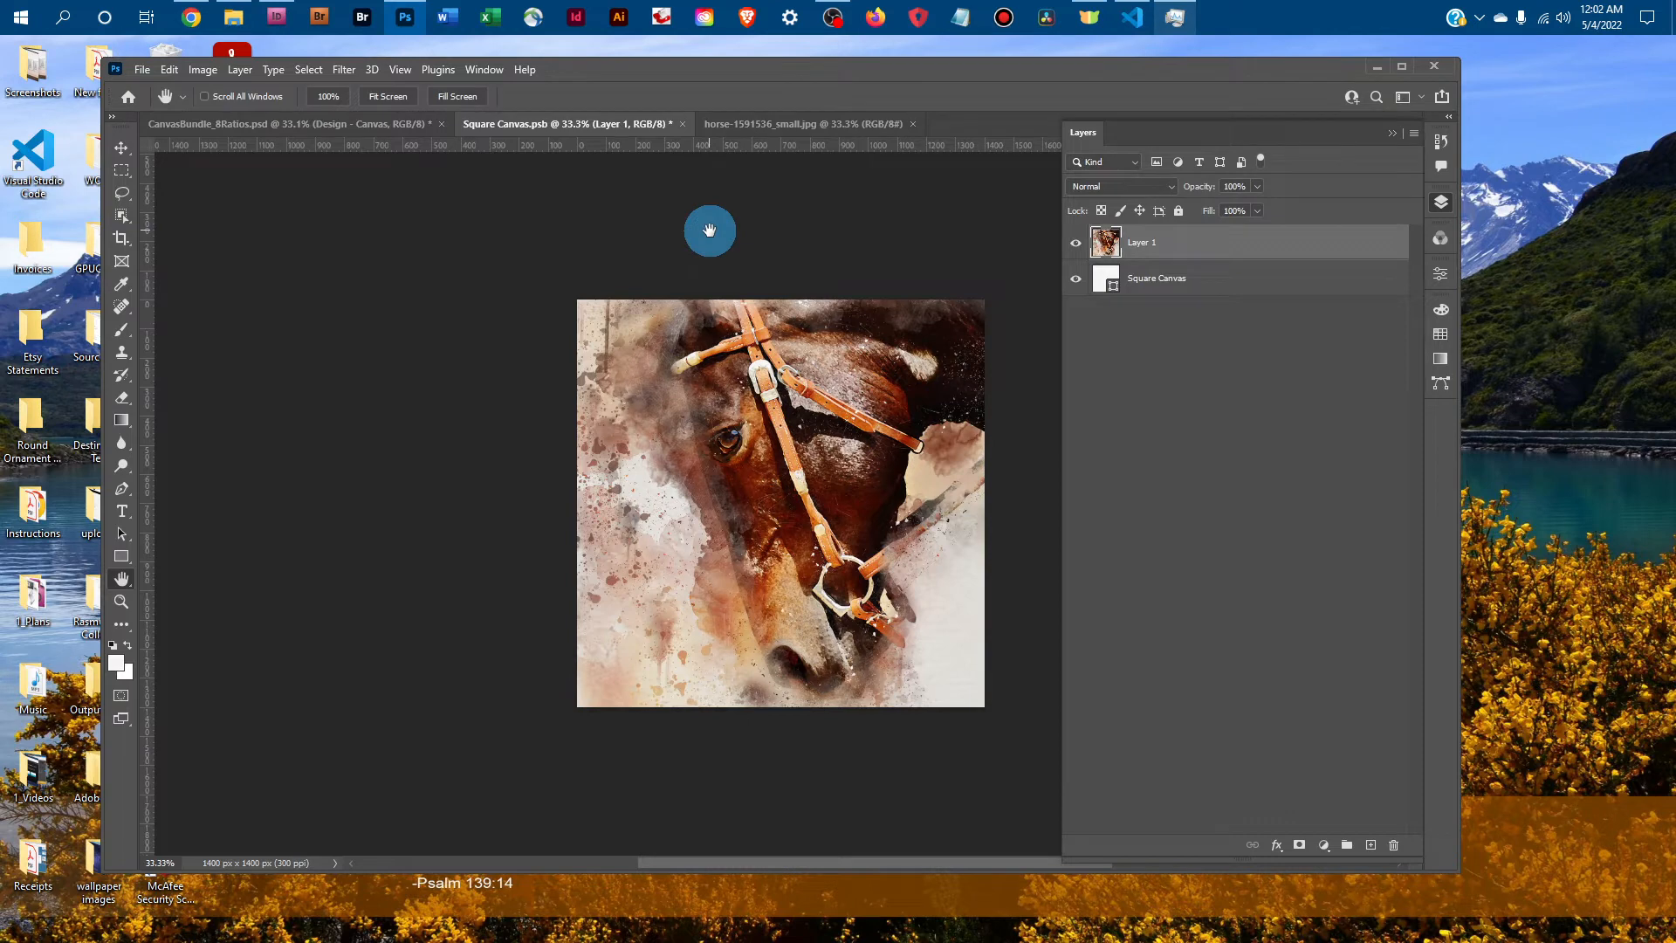
- Save and close the Square Canvas smart object, and close the source horse image
click(142, 70)
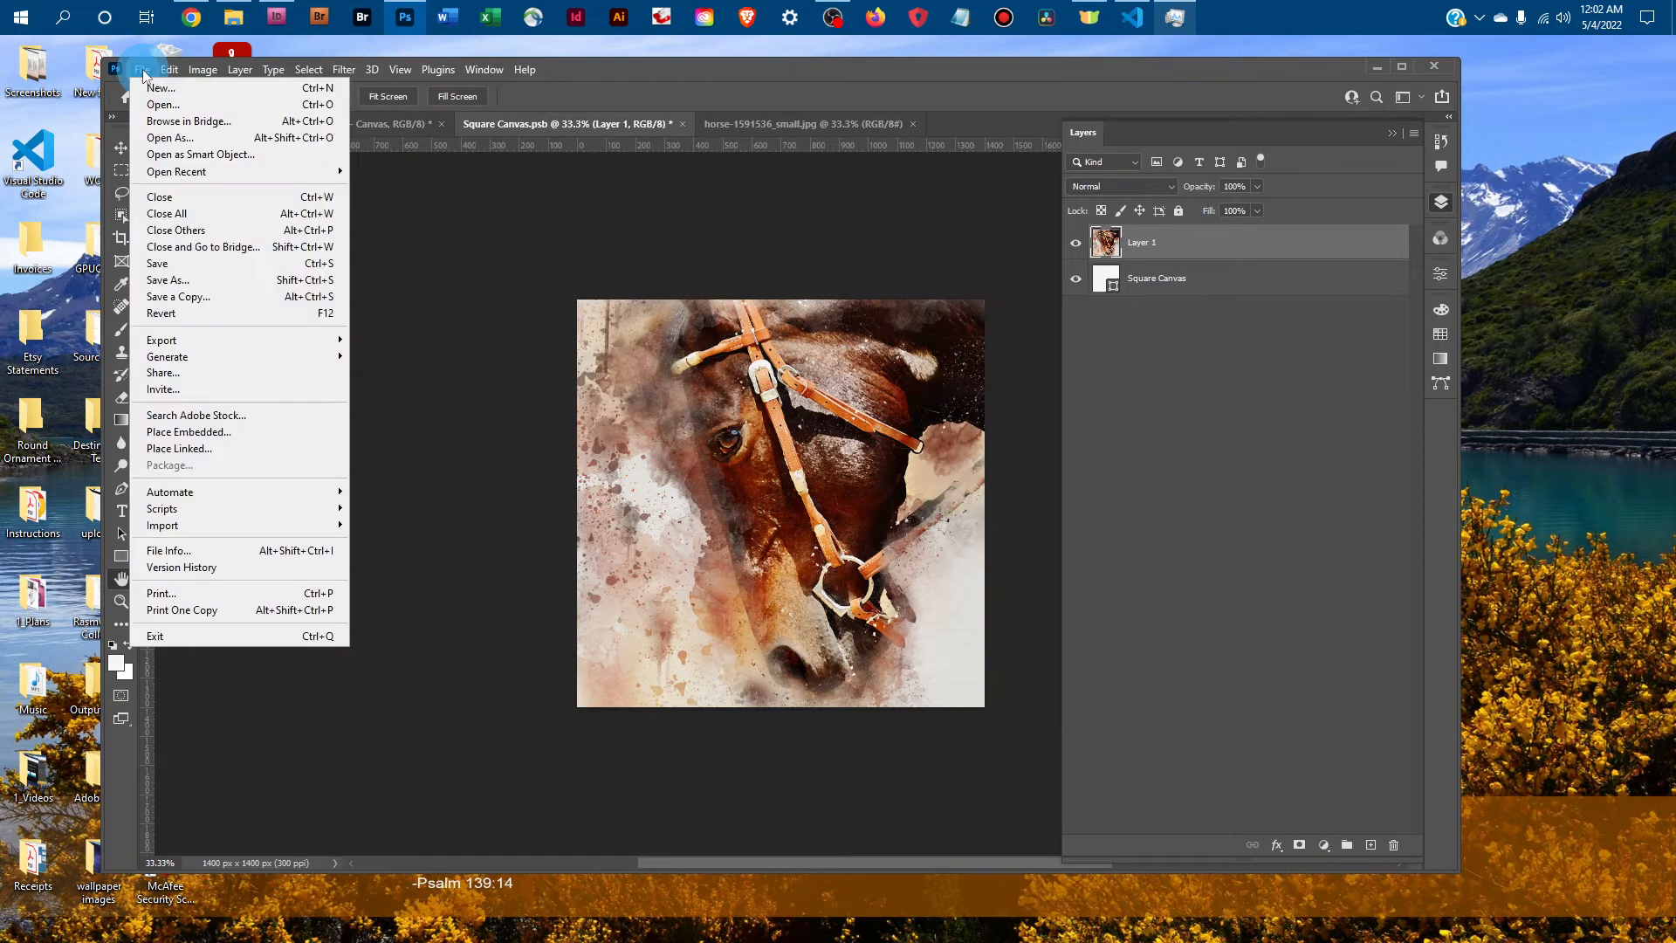
click(229, 267)
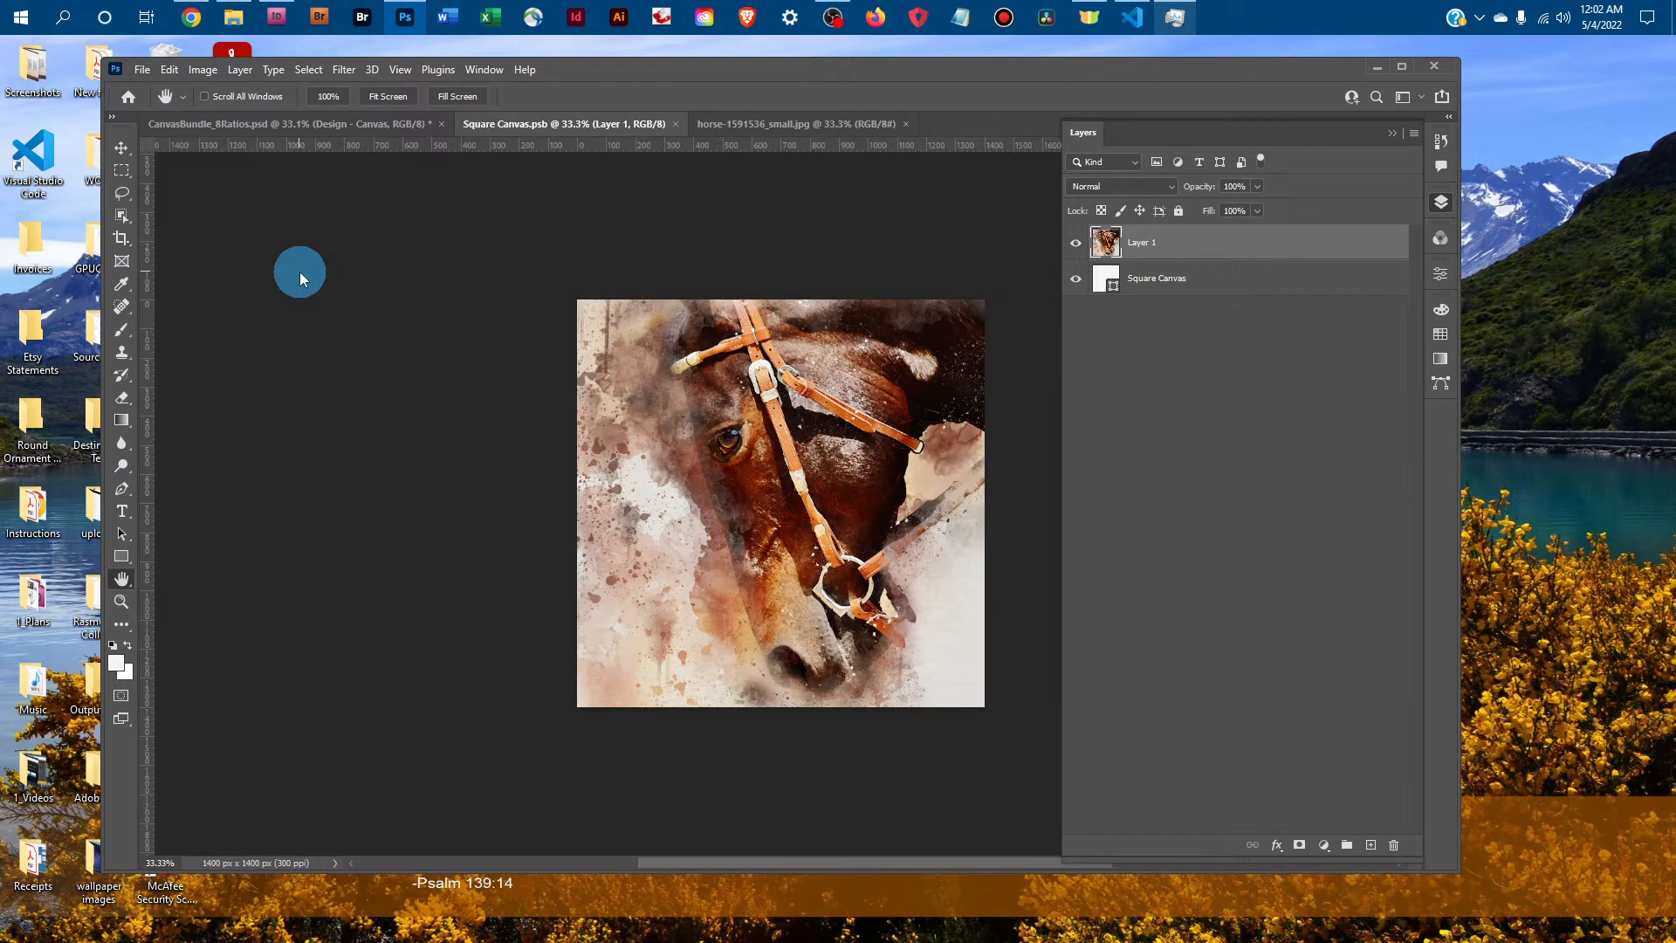
click(675, 125)
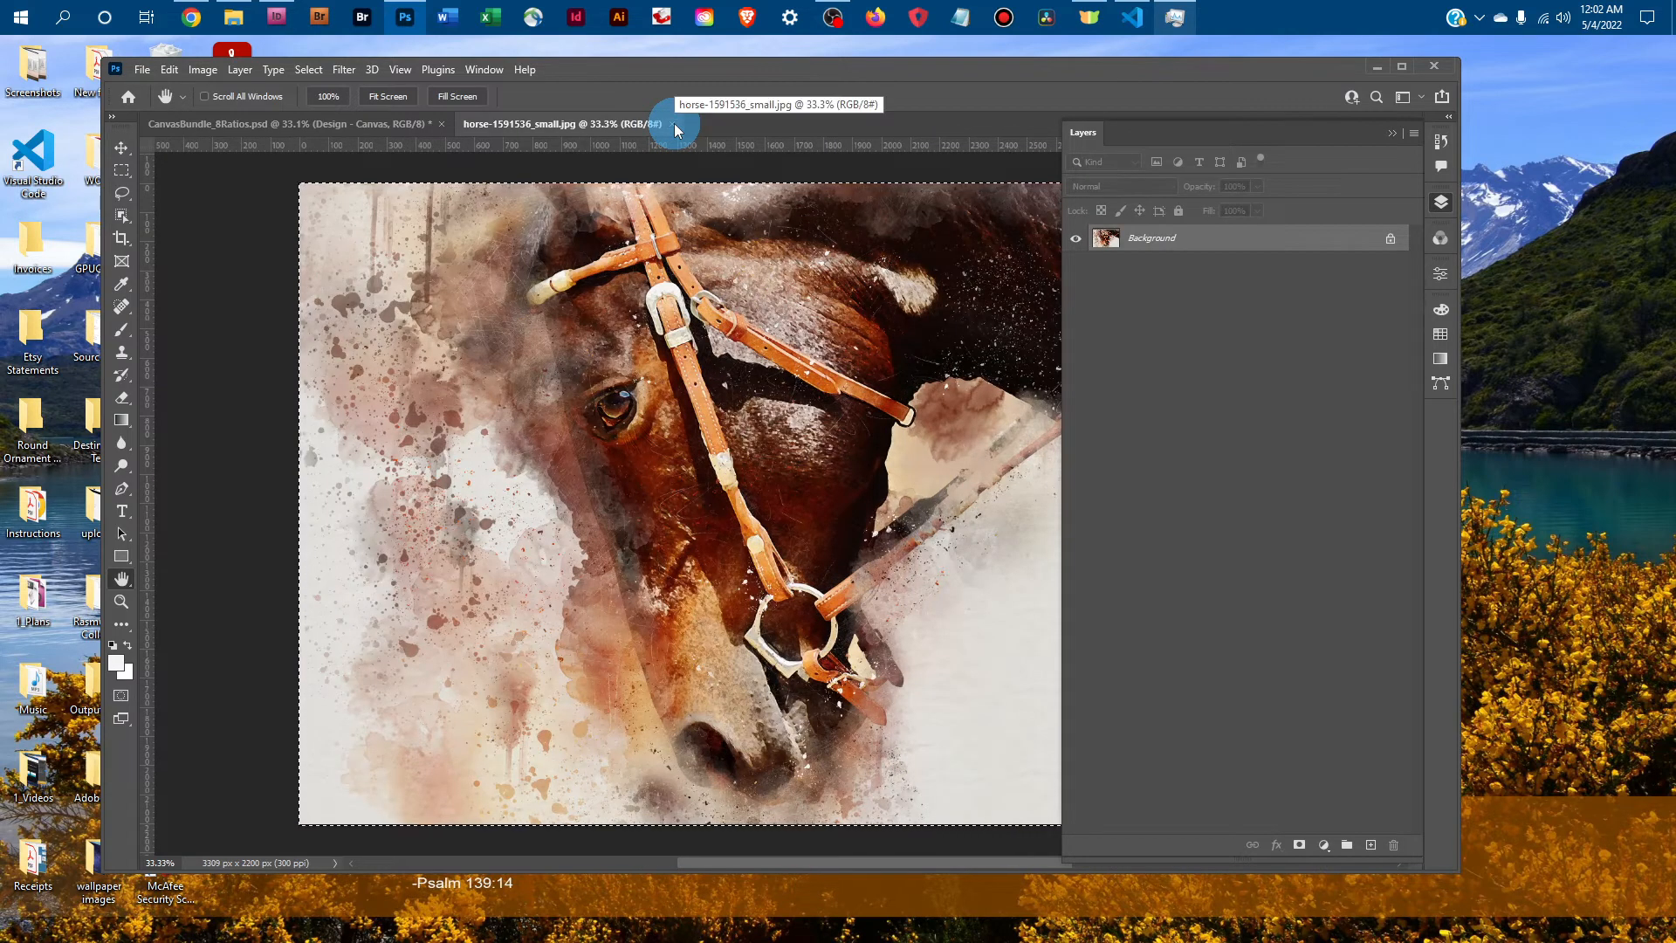
click(674, 124)
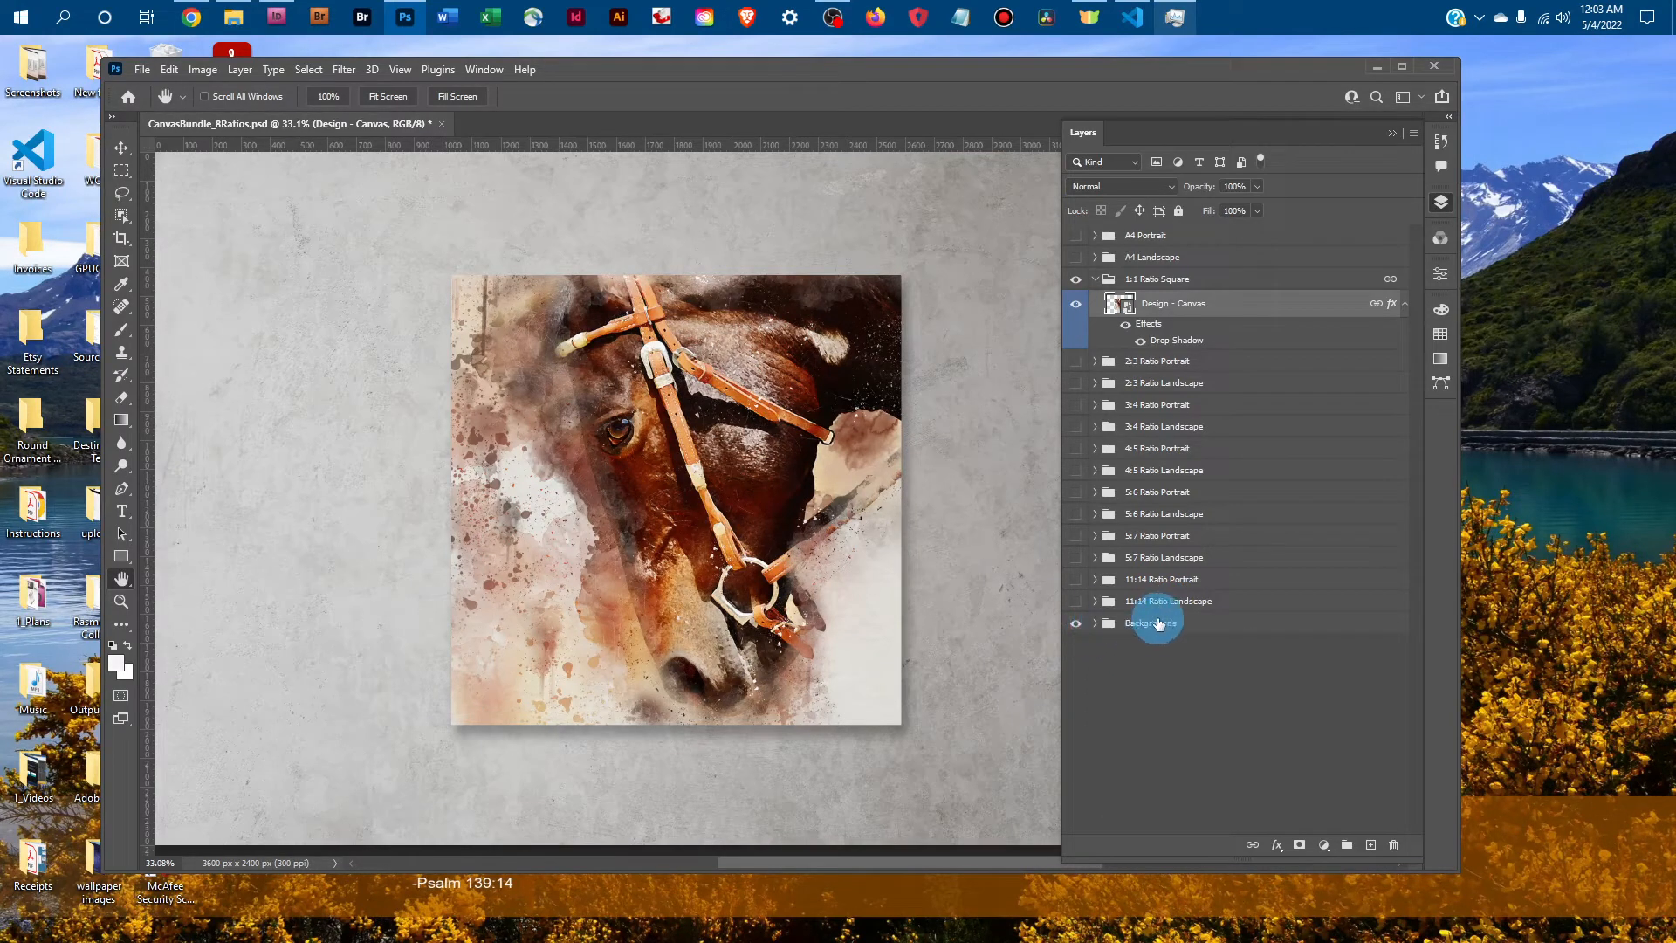
- Hide the Concrete Wall, Wood Plank Wall, Red Brick Wall and White Brick Wall layers in the Backgrounds group to reveal Textured Gray Wall
click(1096, 623)
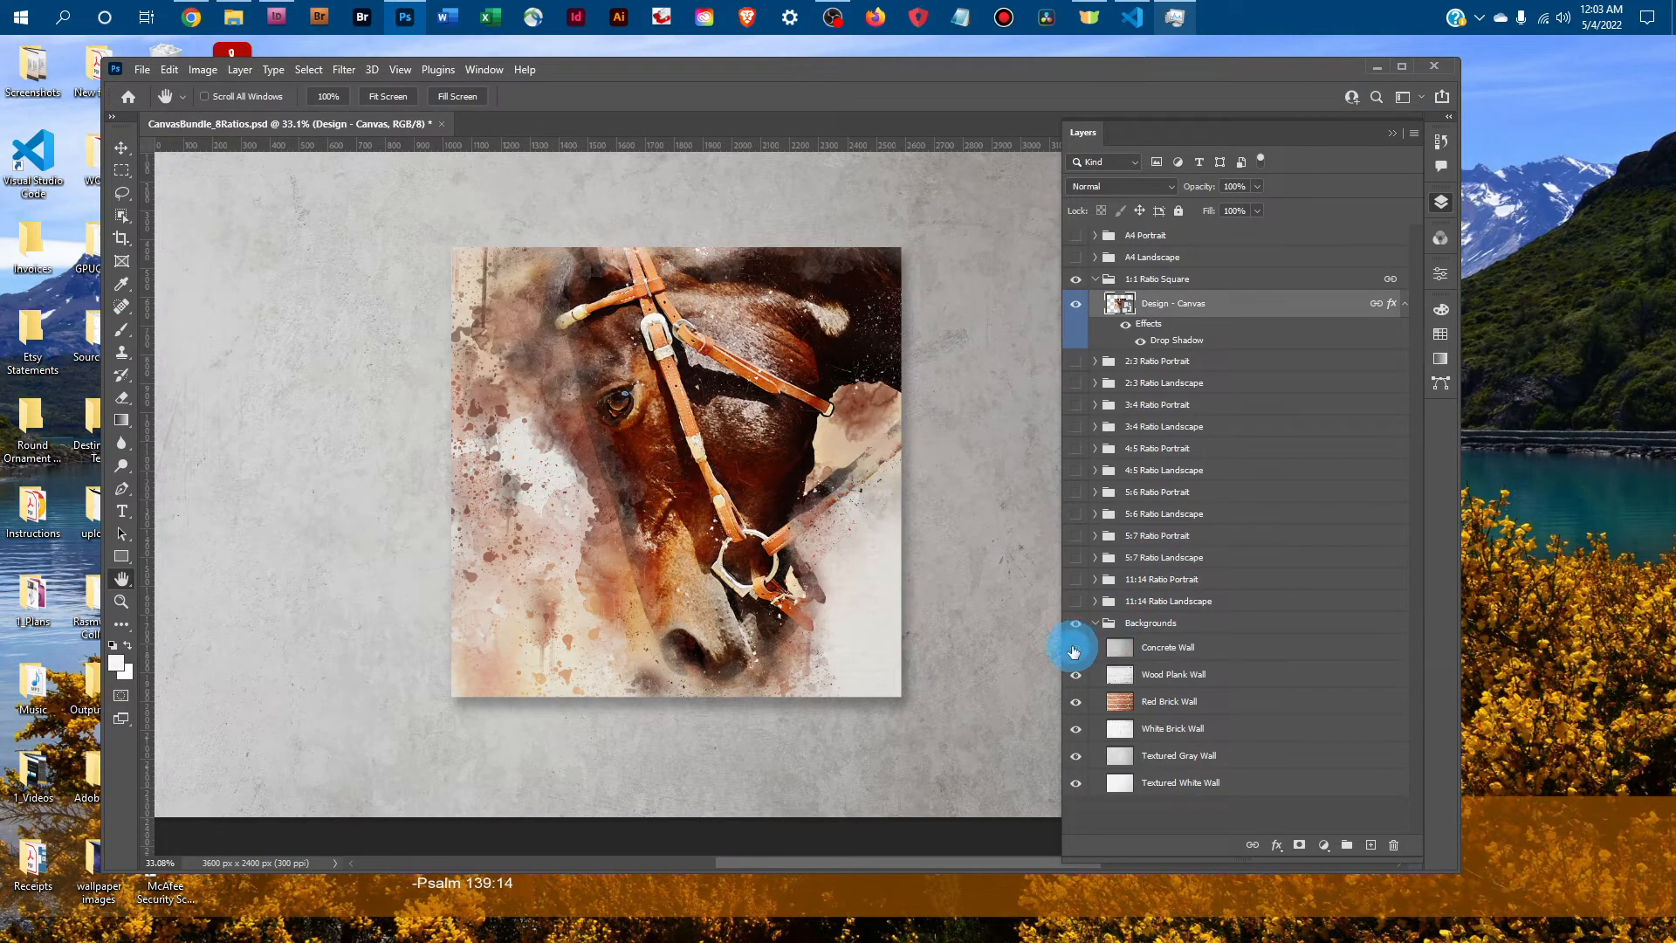
click(1076, 649)
click(1076, 674)
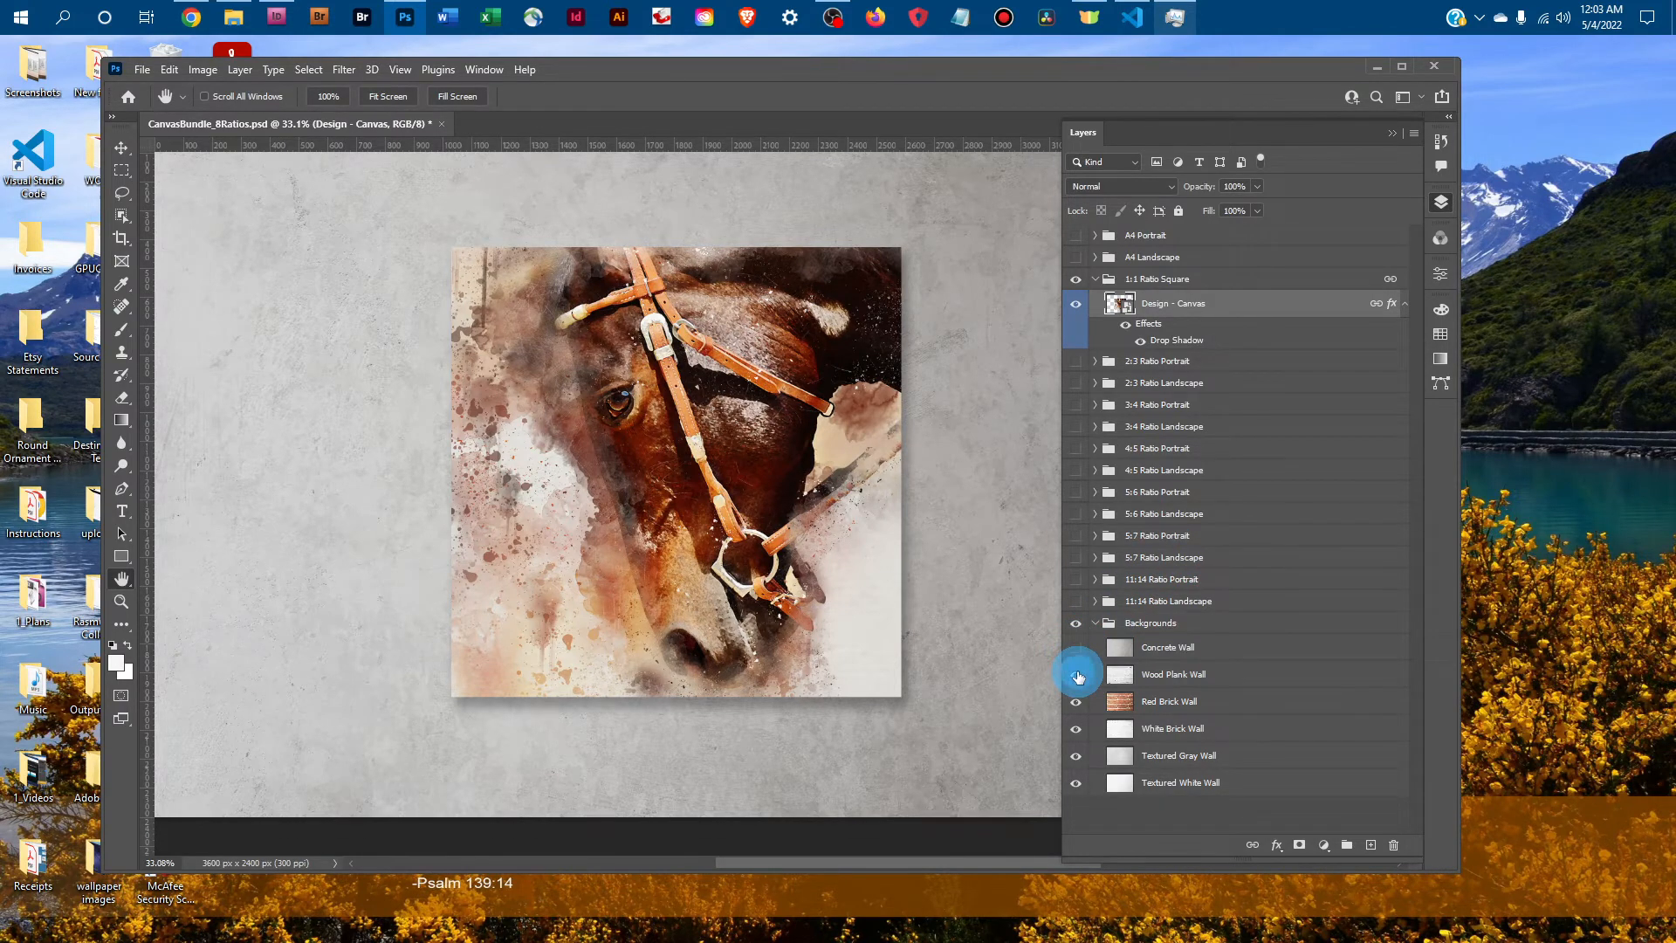
click(1077, 703)
click(1077, 730)
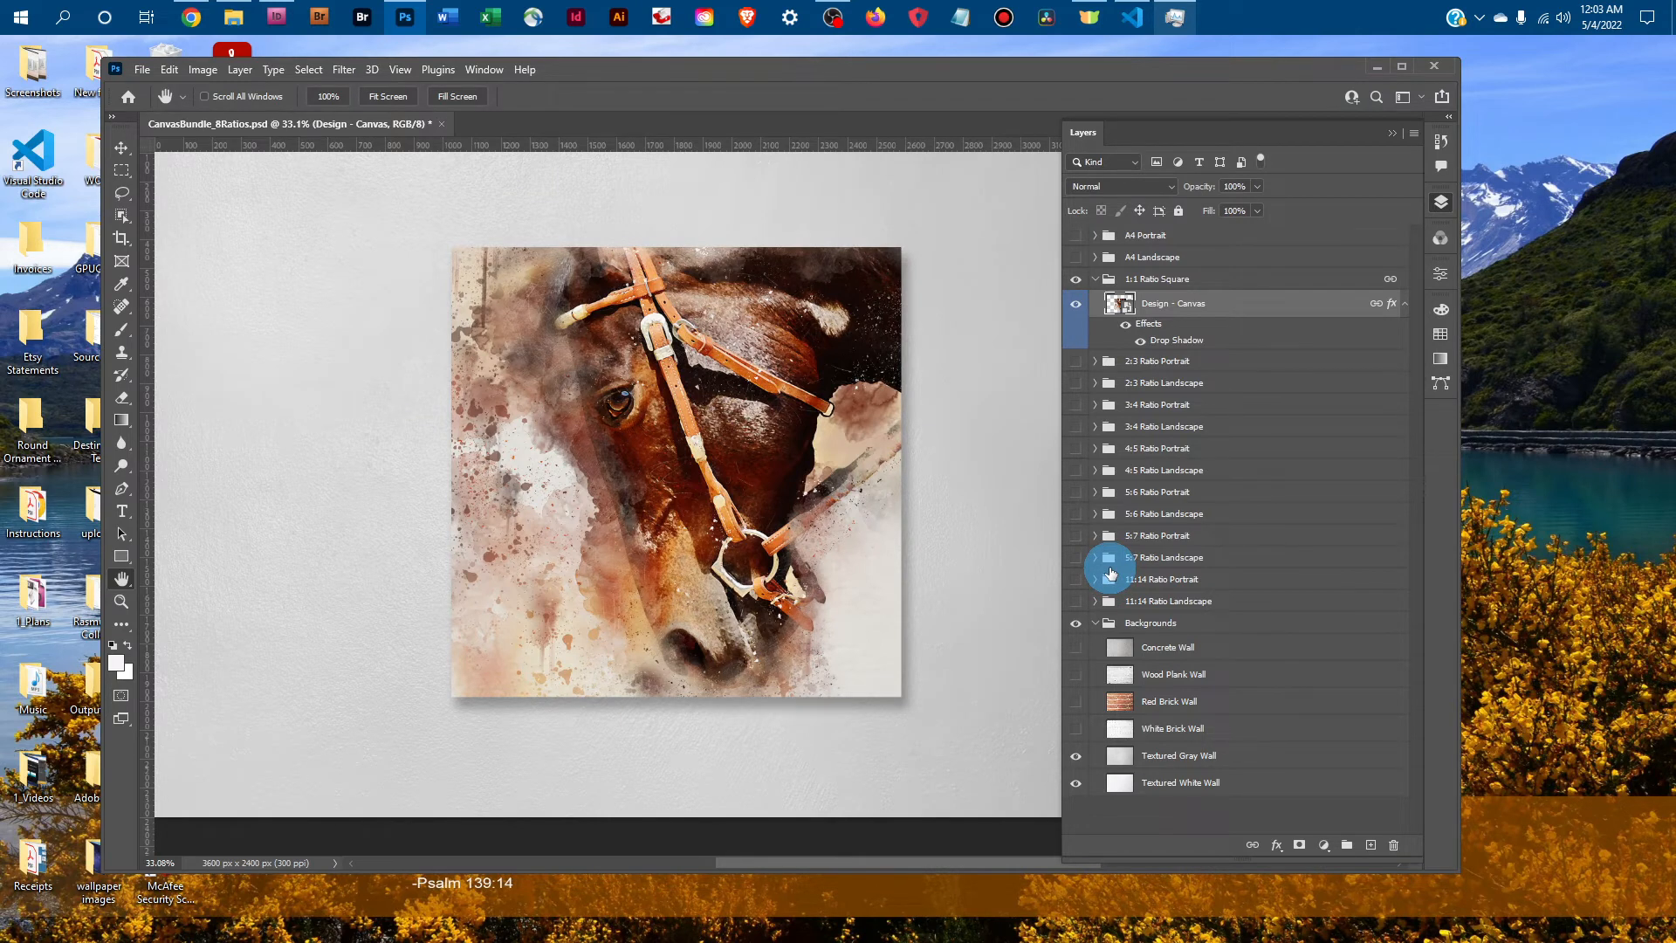
click(143, 70)
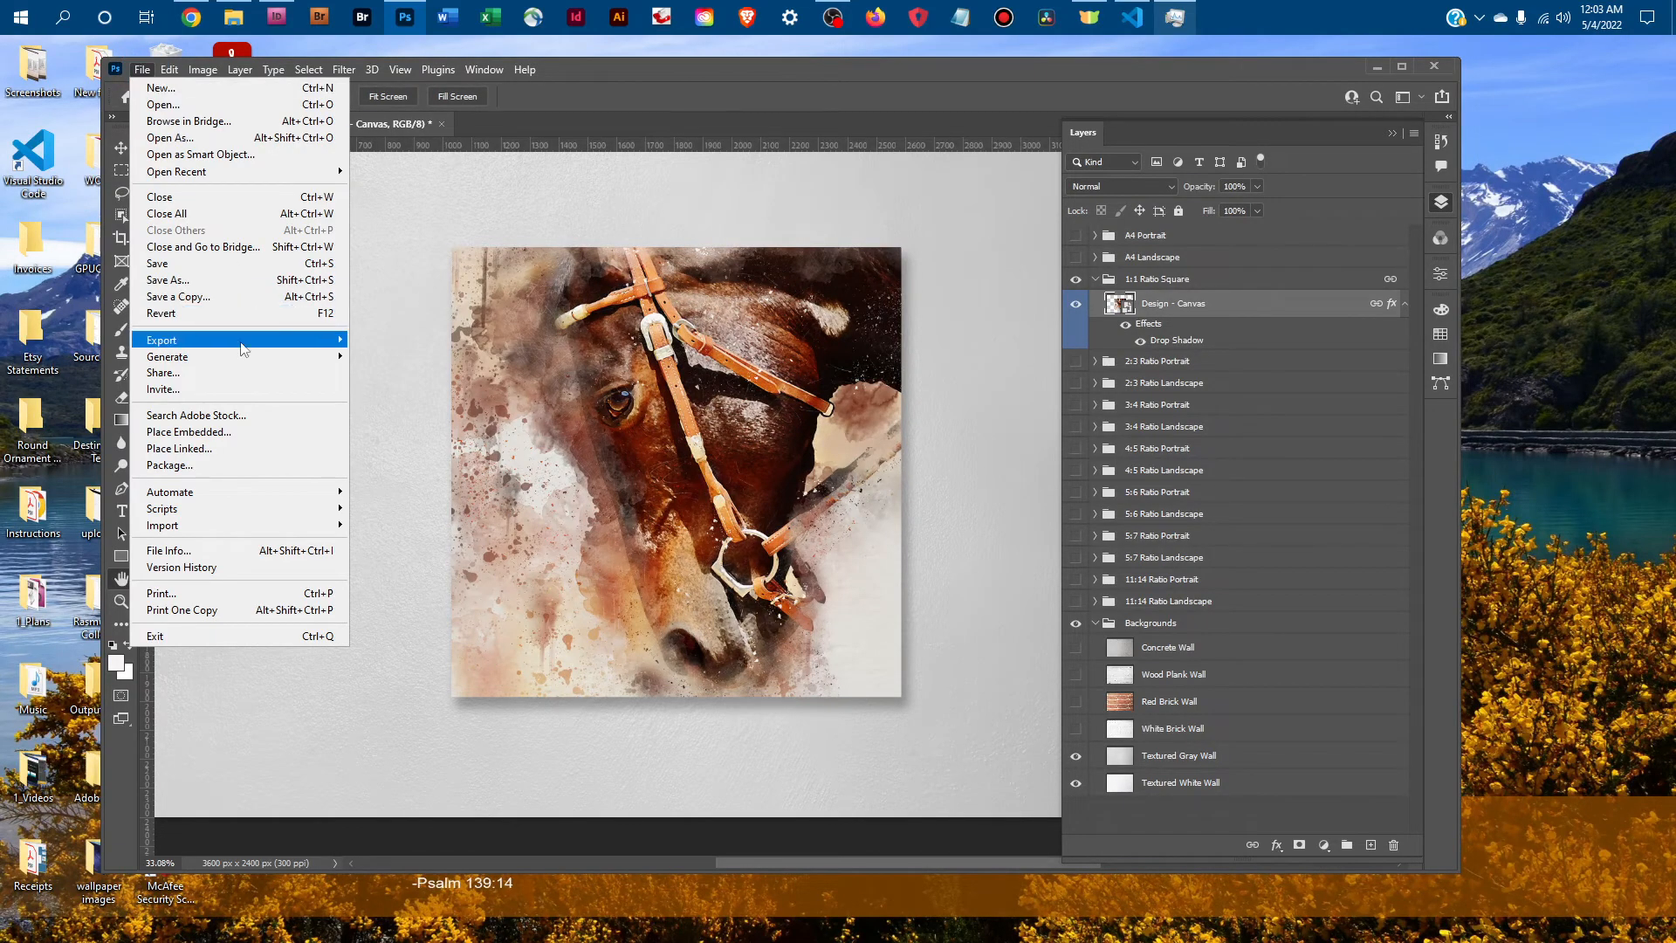
mouse_move(242, 344)
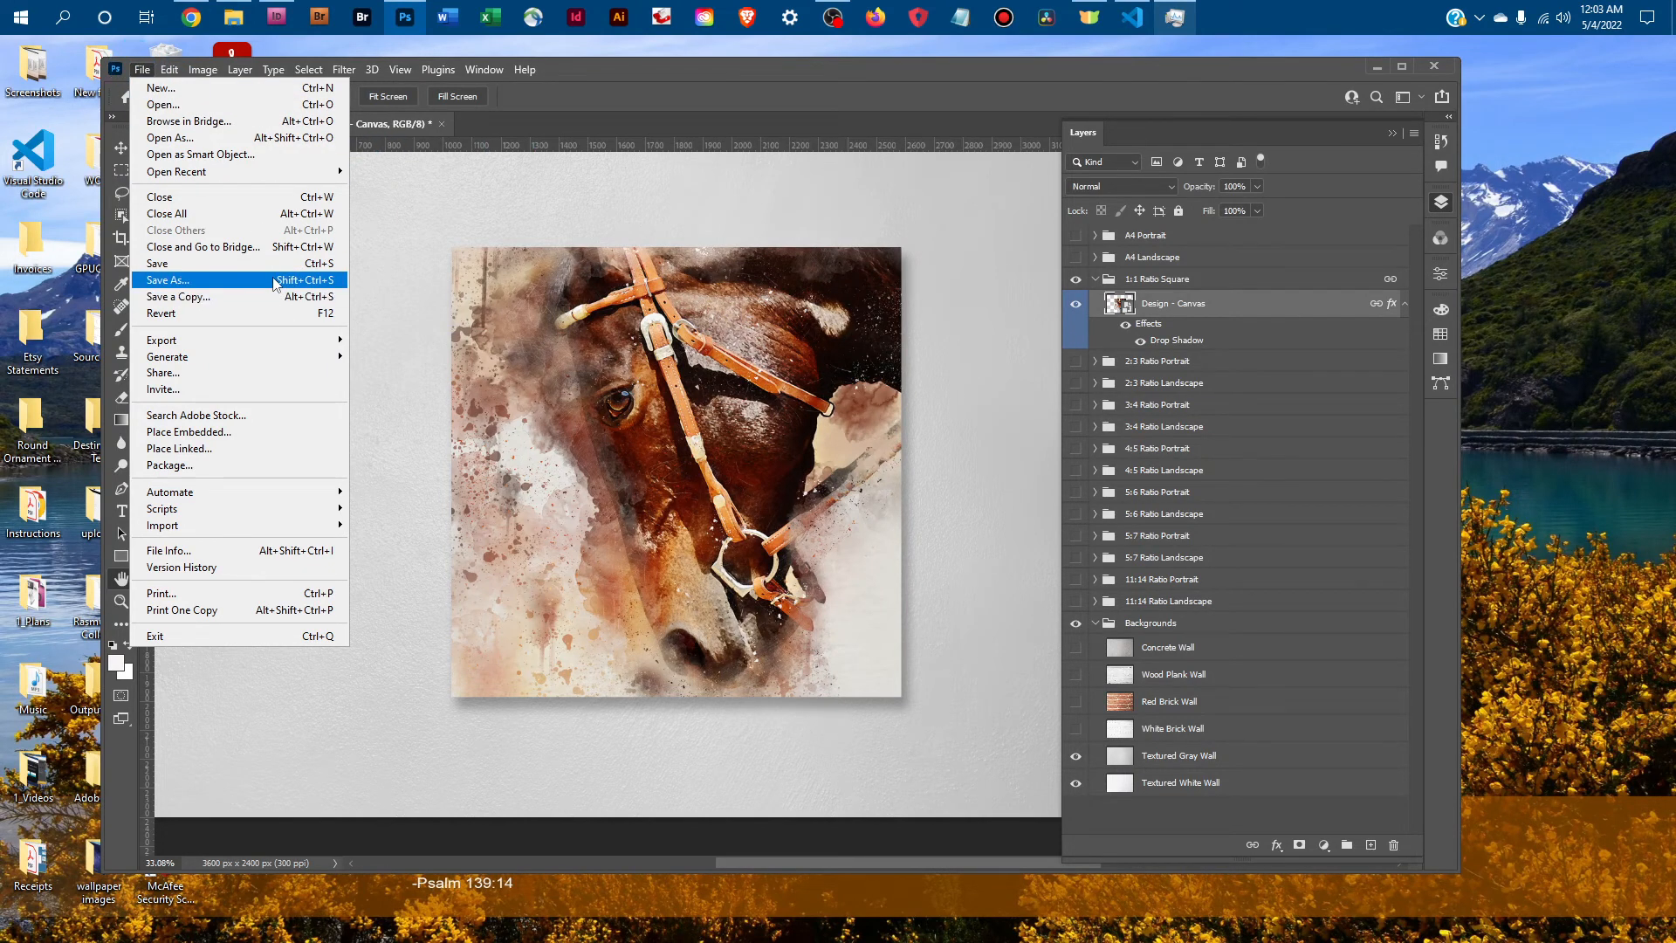
click(641, 68)
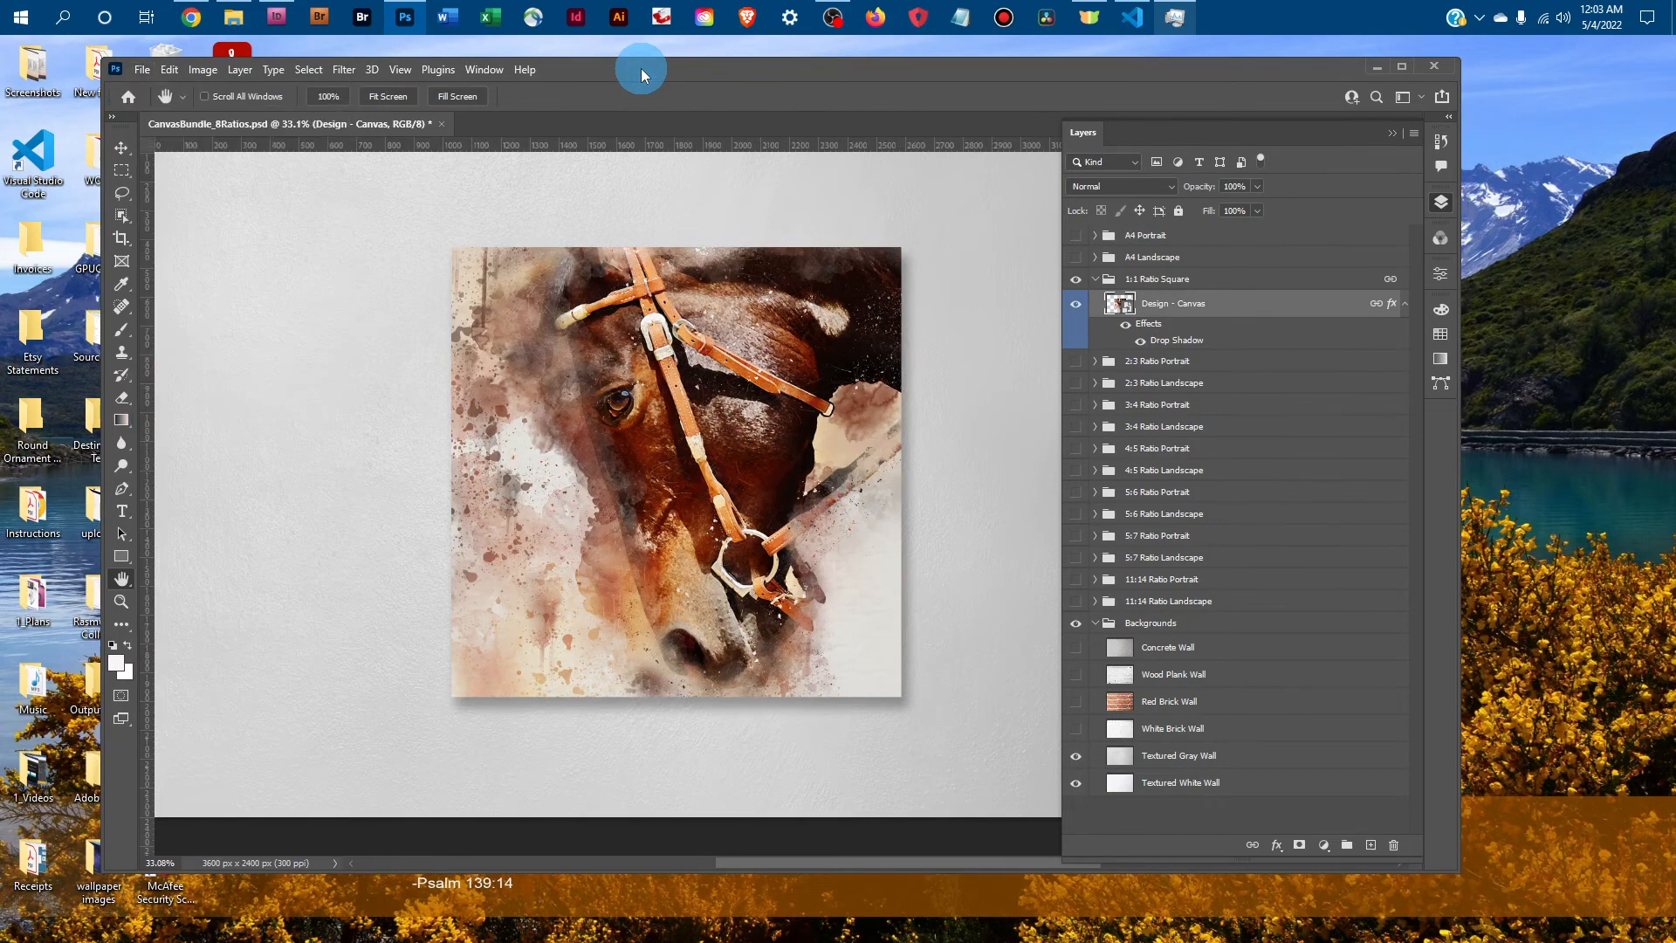